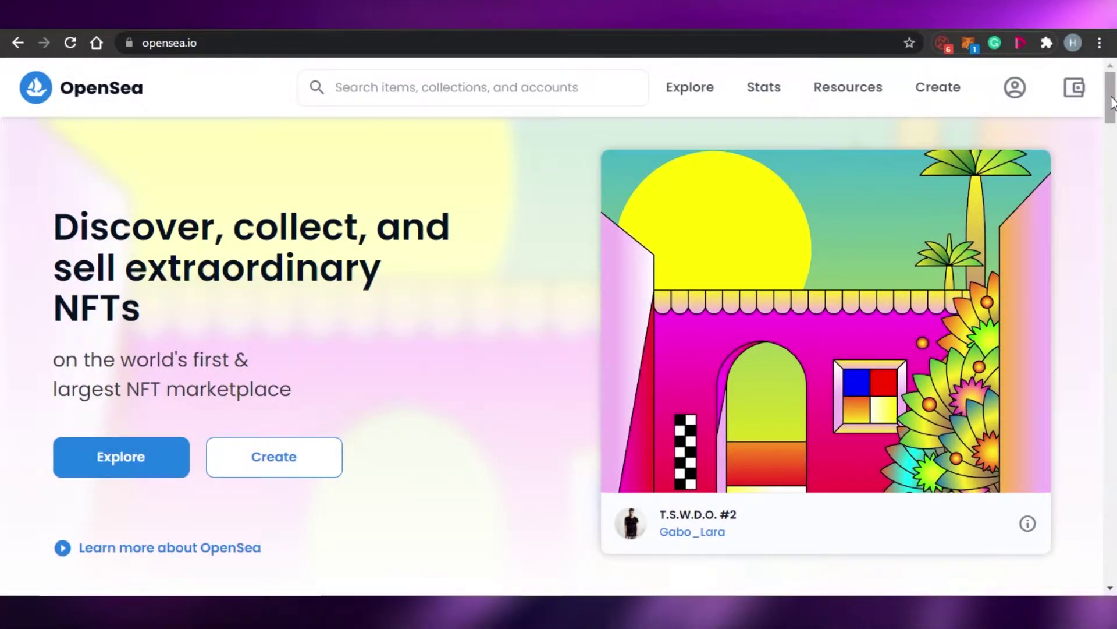
Step: Open MetaMask's network list over the 0 ETH wallet, with Ethereum Mainnet checked
mouse_move(1112, 102)
left_mouse_down()
mouse_move(1111, 198)
mouse_move(1112, 100)
left_mouse_up()
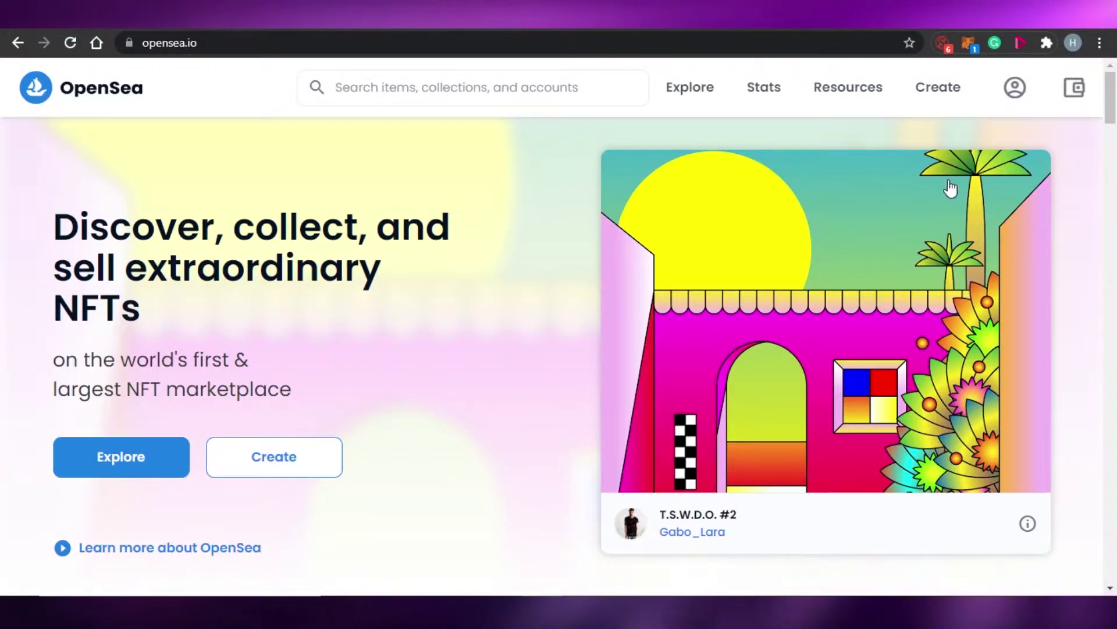
mouse_move(1112, 117)
left_mouse_down()
mouse_move(1113, 402)
mouse_move(1114, 180)
left_mouse_up()
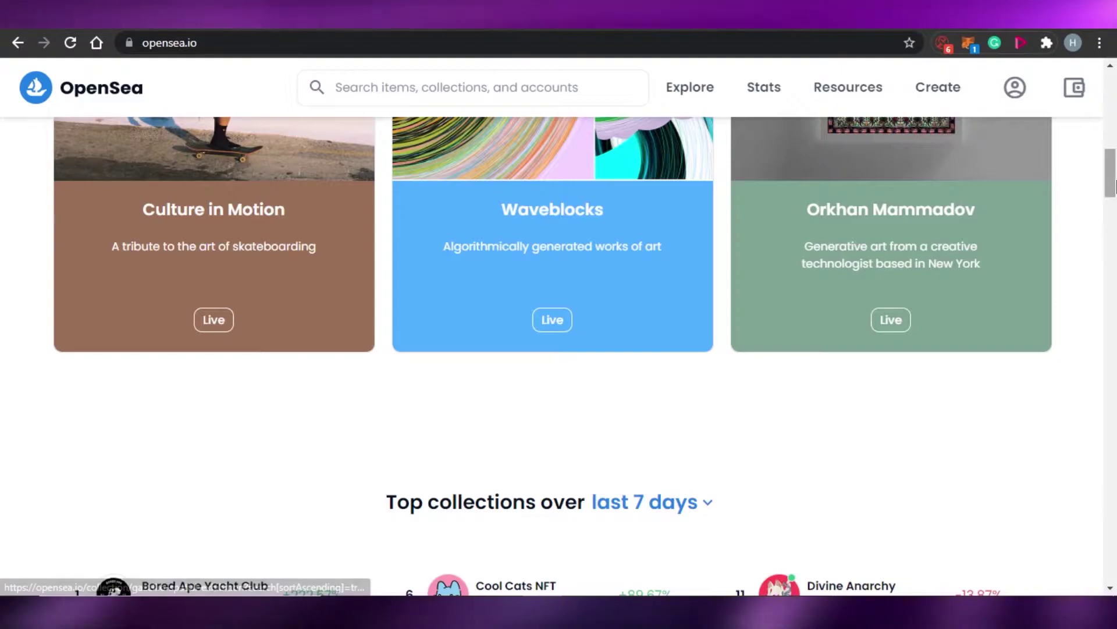
left_click_drag(1114, 186, 1113, 88)
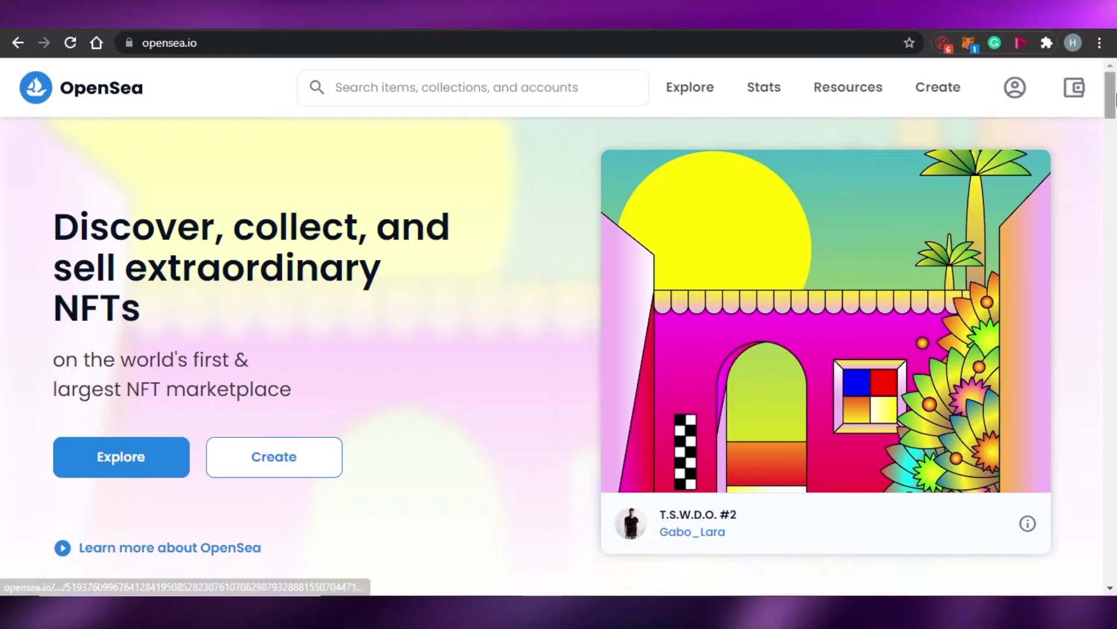
mouse_move(1116, 102)
left_mouse_down()
mouse_move(1116, 349)
mouse_move(1116, 100)
left_mouse_up()
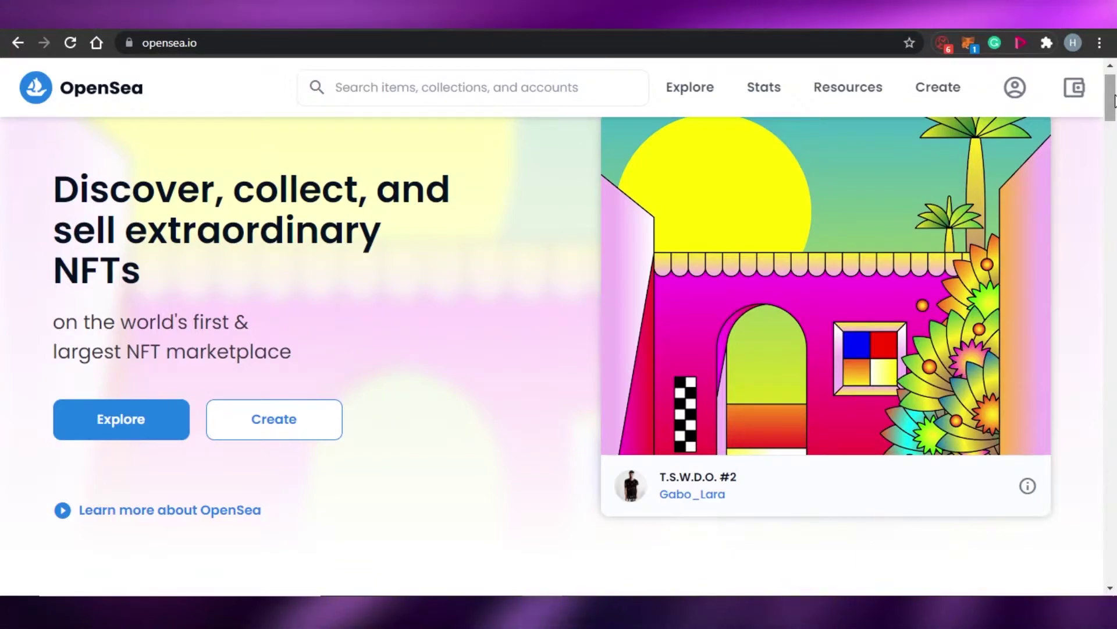
mouse_move(1116, 100)
left_mouse_down()
mouse_move(1115, 224)
mouse_move(1116, 84)
left_mouse_up()
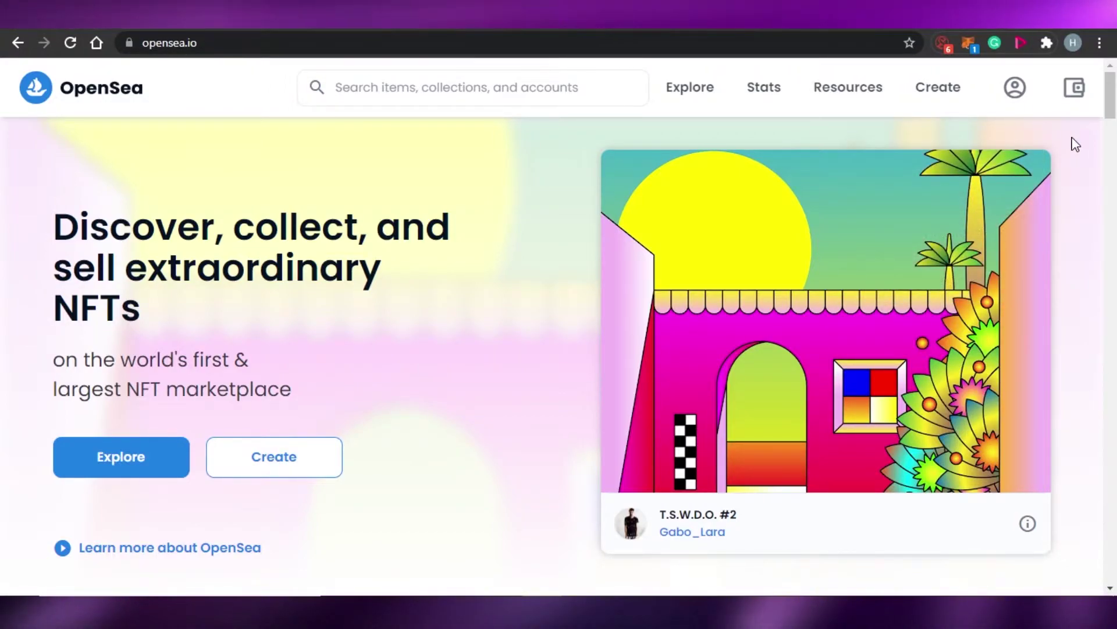
scroll(1115, 135, "down", 7)
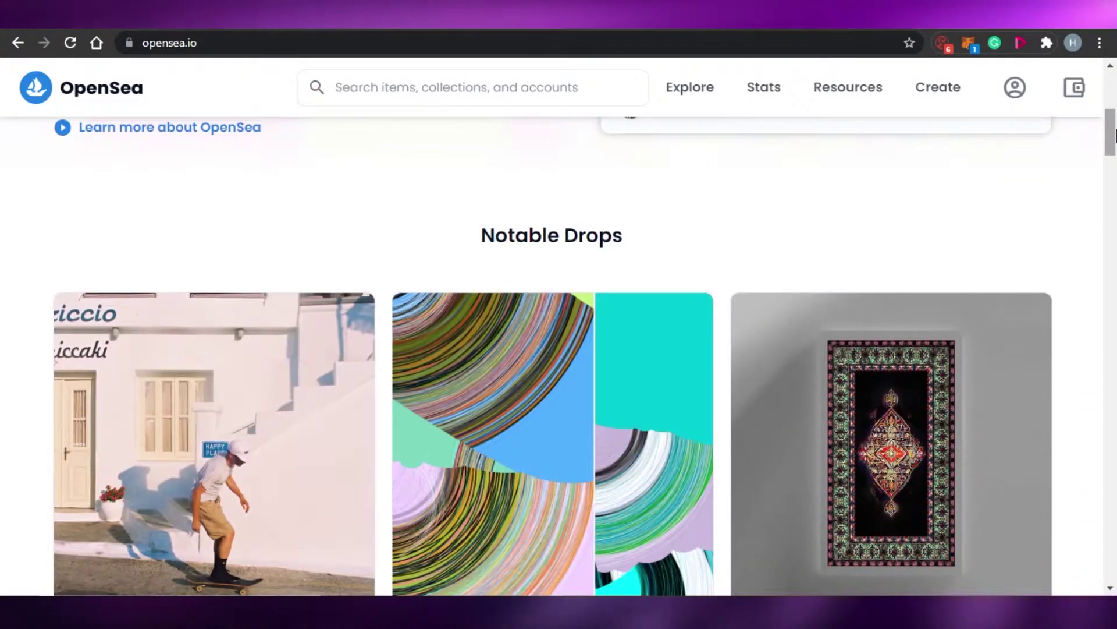
scroll(1115, 135, "down", 12)
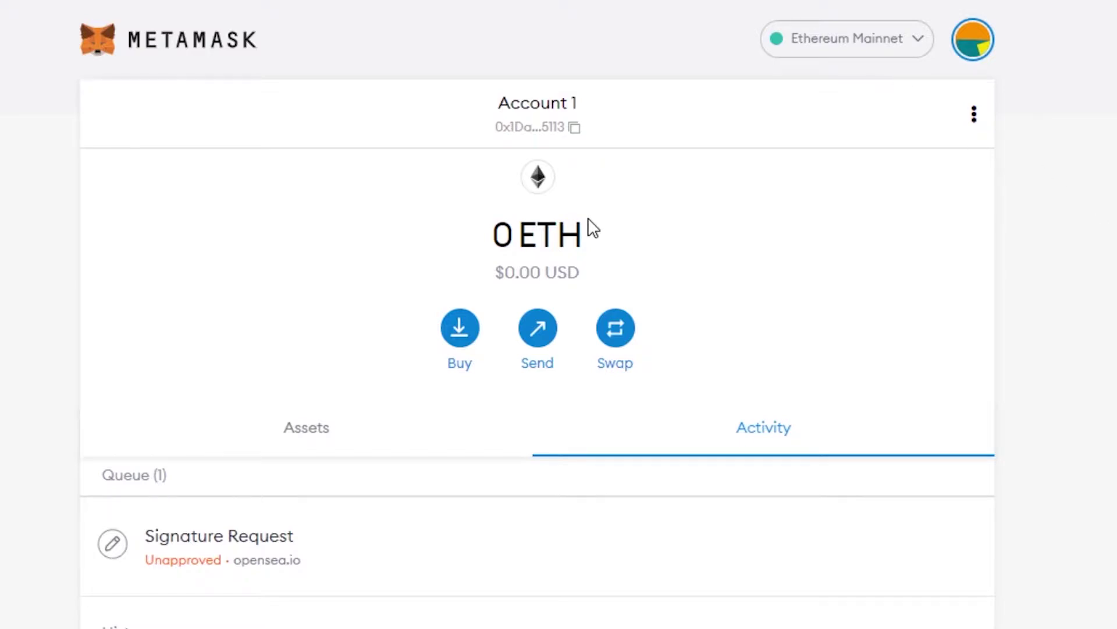
mouse_move(592, 227)
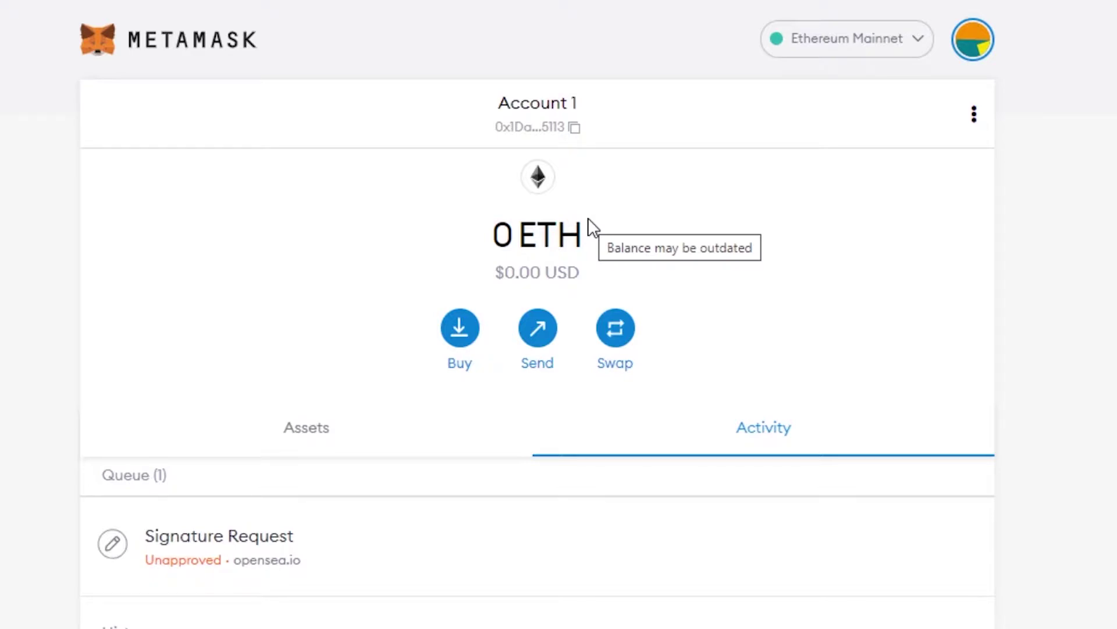
left_click(819, 40)
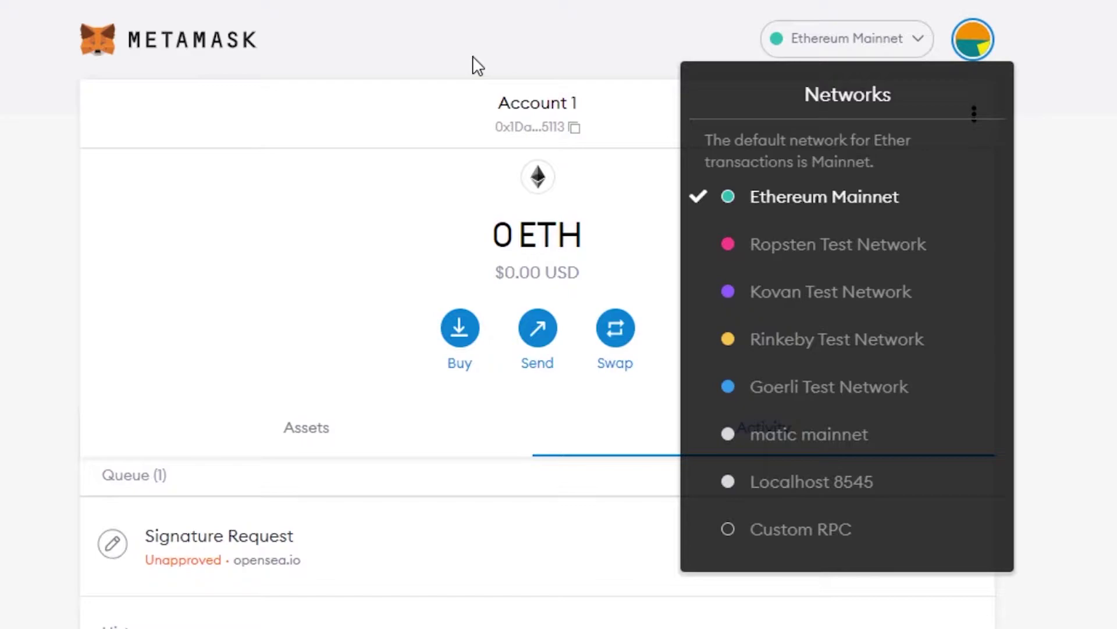
mouse_move(819, 442)
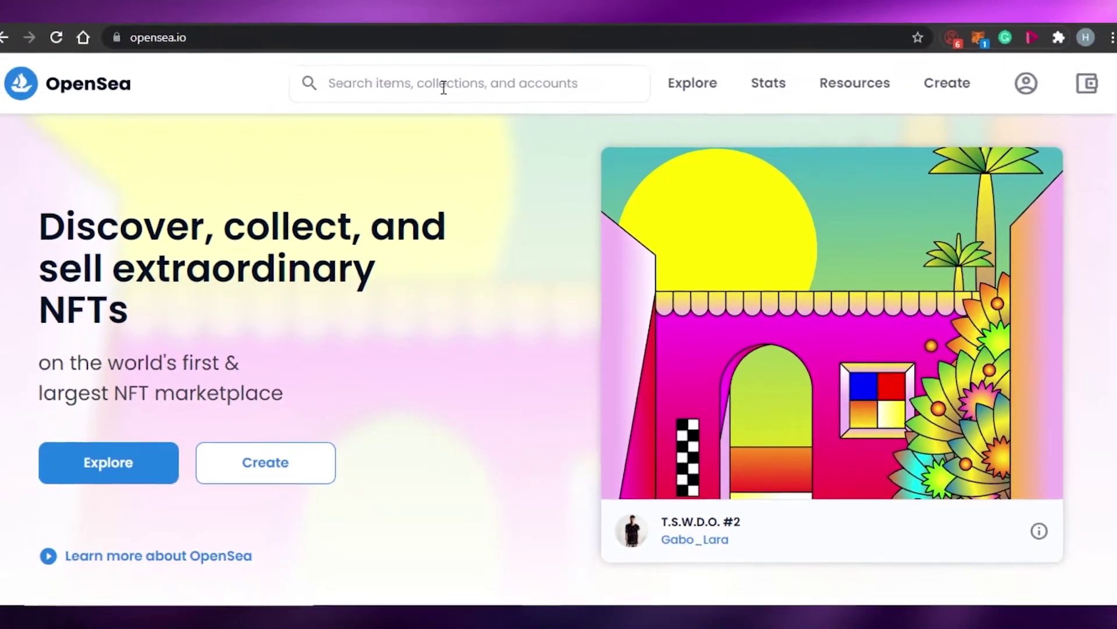
Step: Scroll through the OpenSea homepage categories and return to the MetaMask wallet
mouse_move(1112, 119)
left_mouse_down()
mouse_move(1116, 251)
mouse_move(1115, 114)
left_mouse_up()
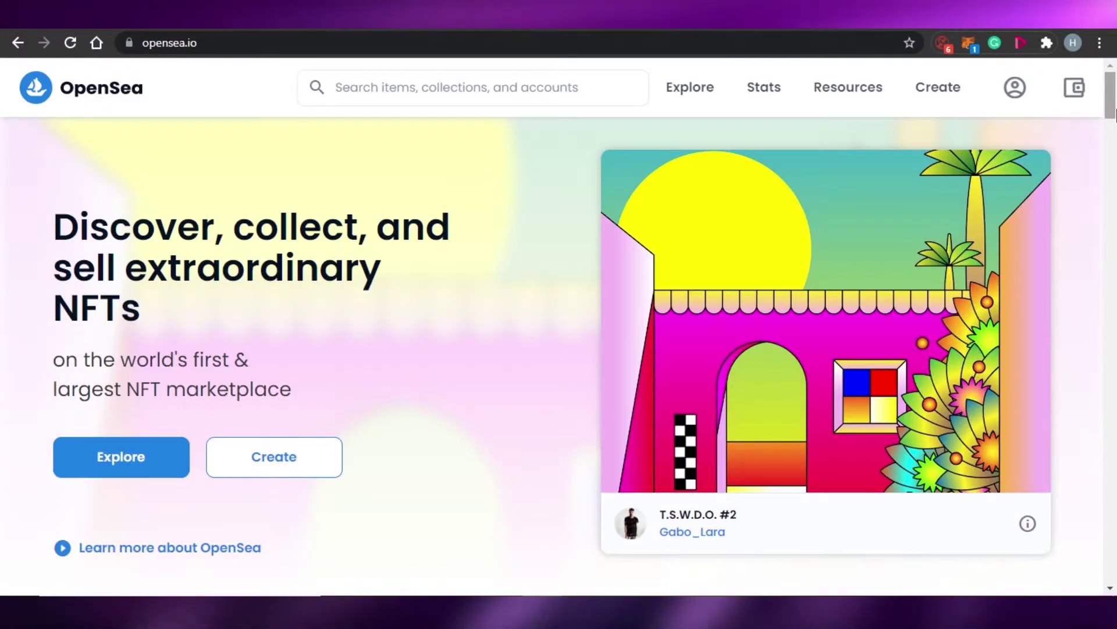
left_click_drag(1116, 113, 1116, 416)
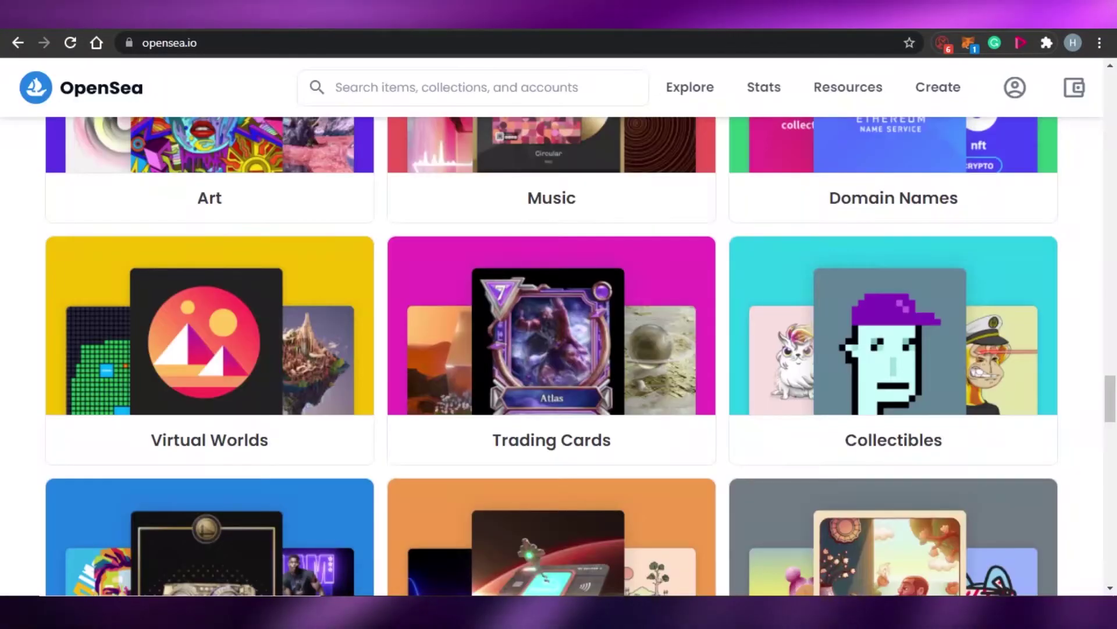
left_click_drag(1115, 408, 1115, 120)
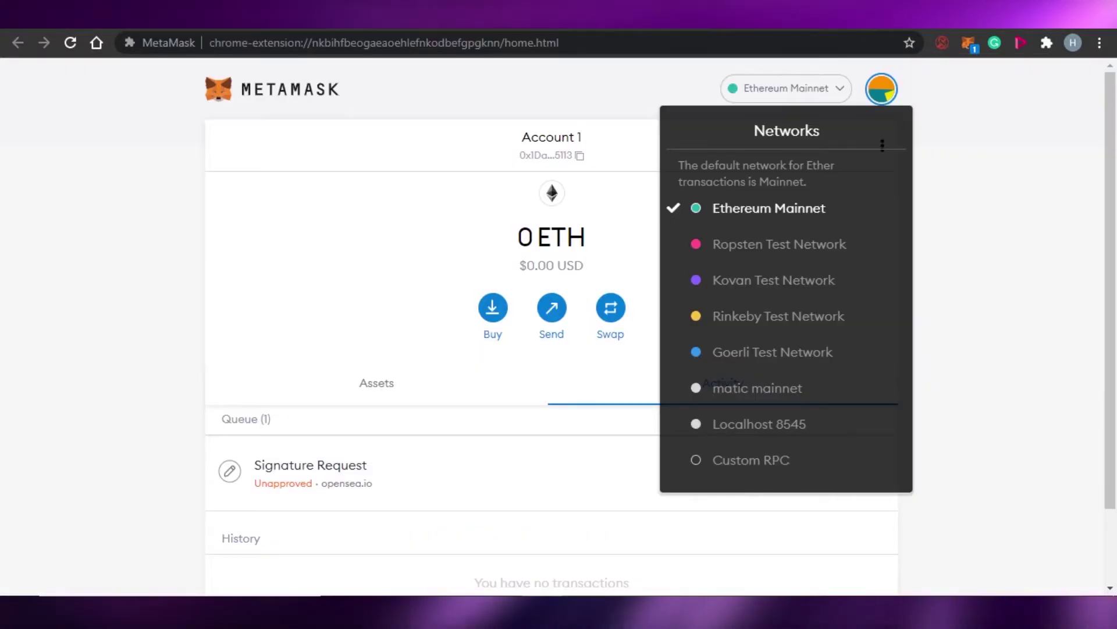
Step: Reopen the MetaMask network list and choose Custom RPC to add a network
left_click(1110, 150)
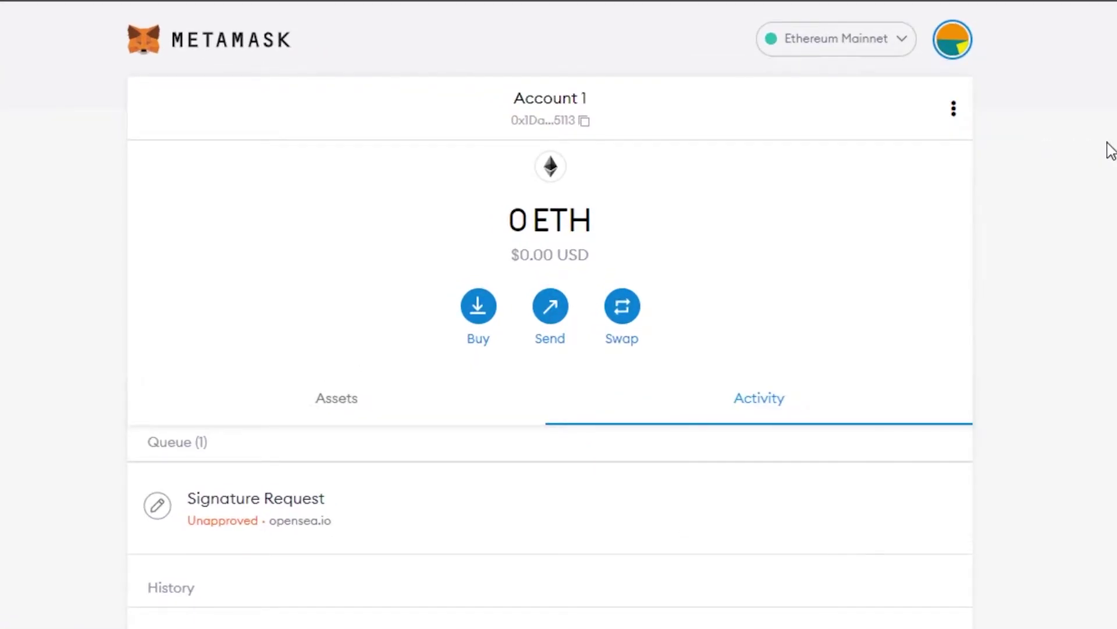
left_click(780, 36)
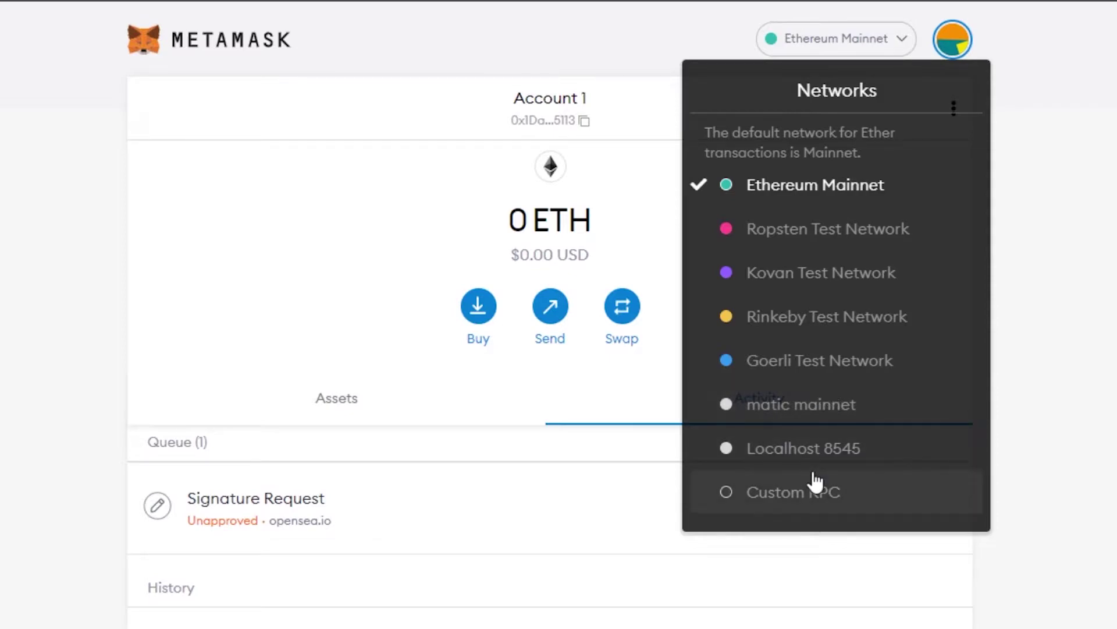
left_click(777, 494)
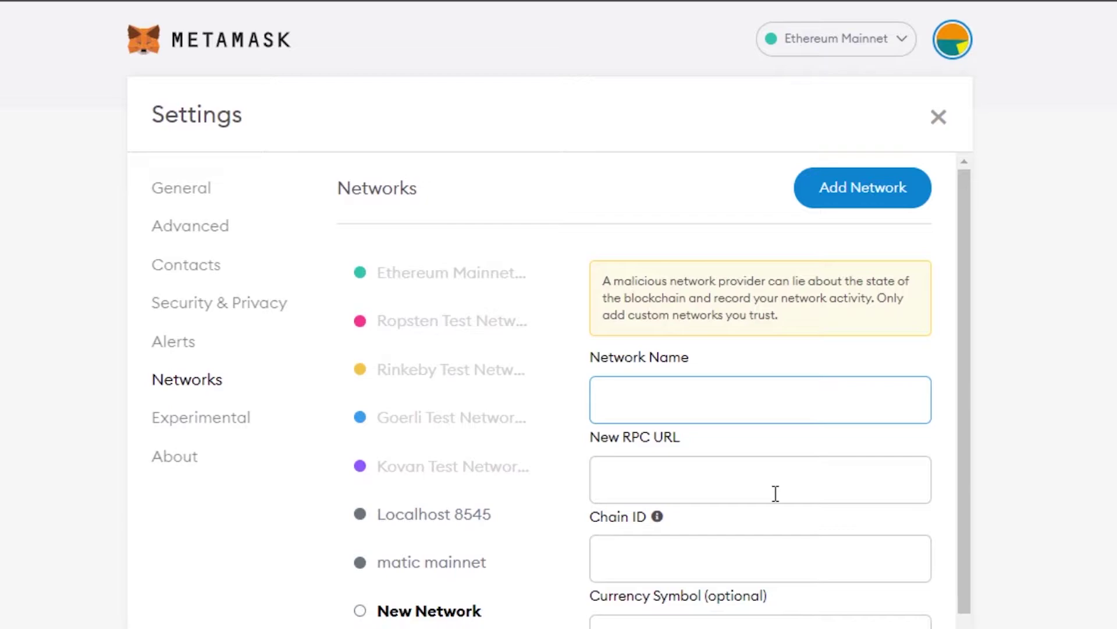
Step: Fill the new network form with name matic mainnet, the suggested RPC URL and chain ID 137
scroll(558, 314, "down", 2)
scroll(558, 314, "up", 2)
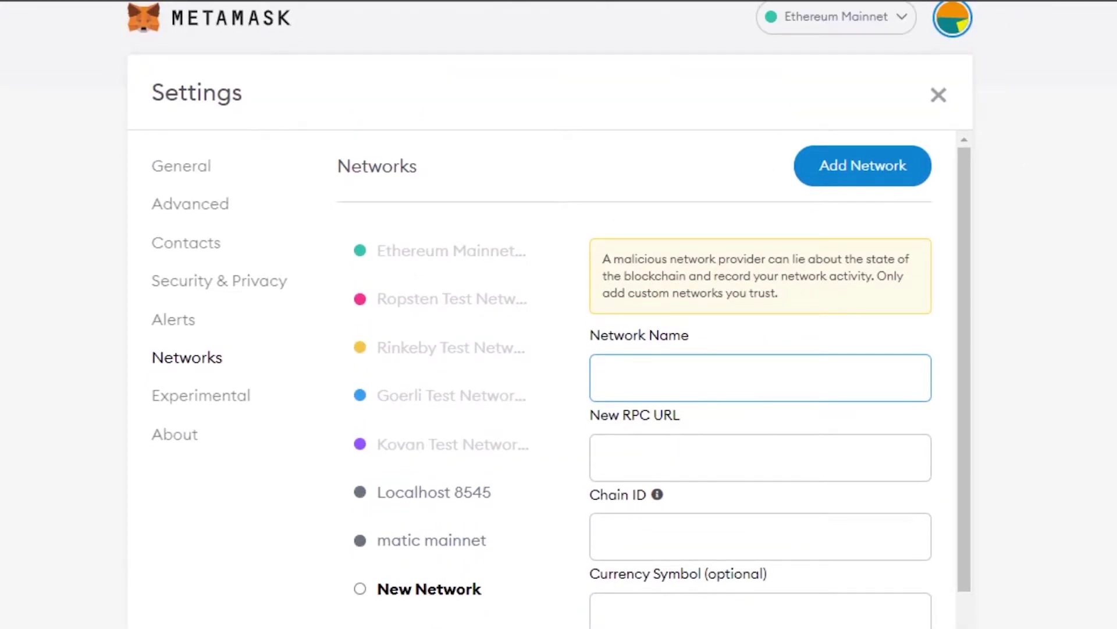
scroll(719, 298, "down", 2)
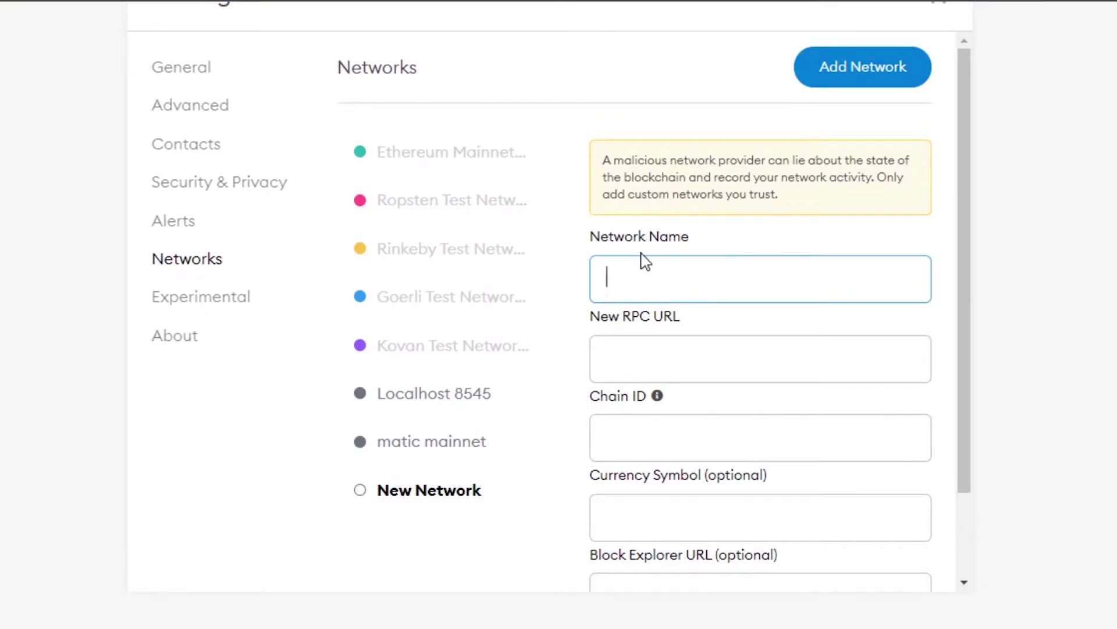
left_click(639, 284)
left_click(641, 320)
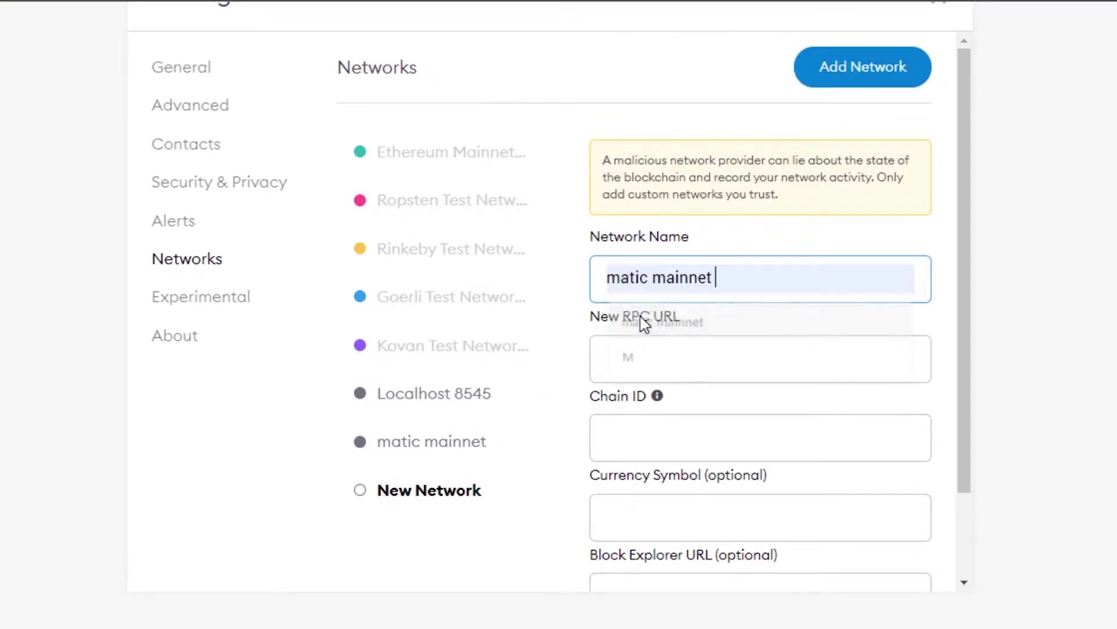
left_click(646, 358)
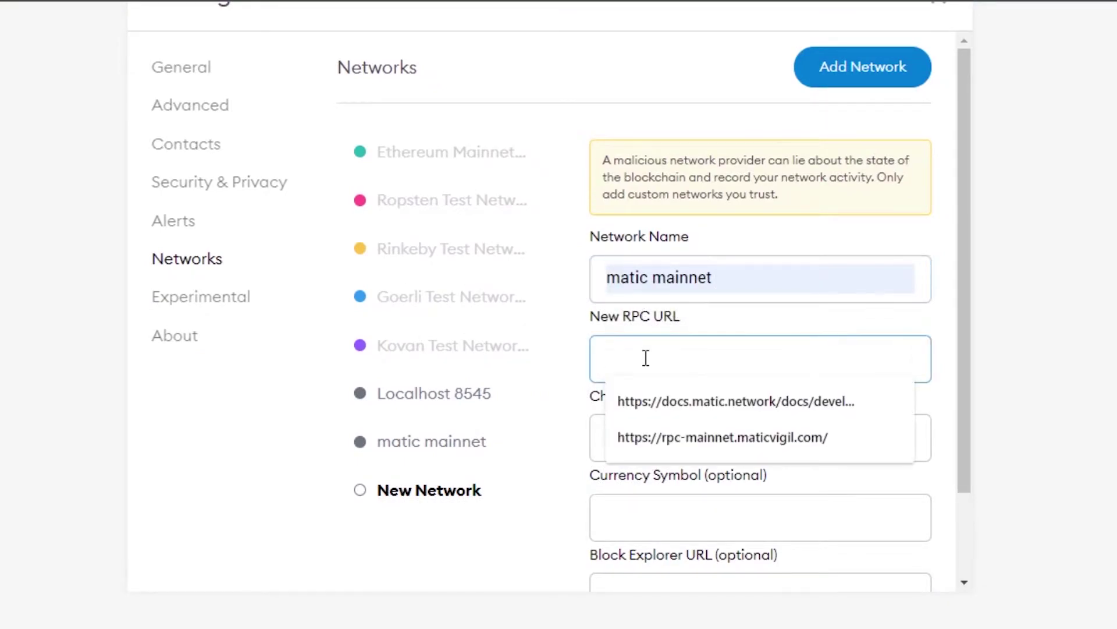
left_click(714, 408)
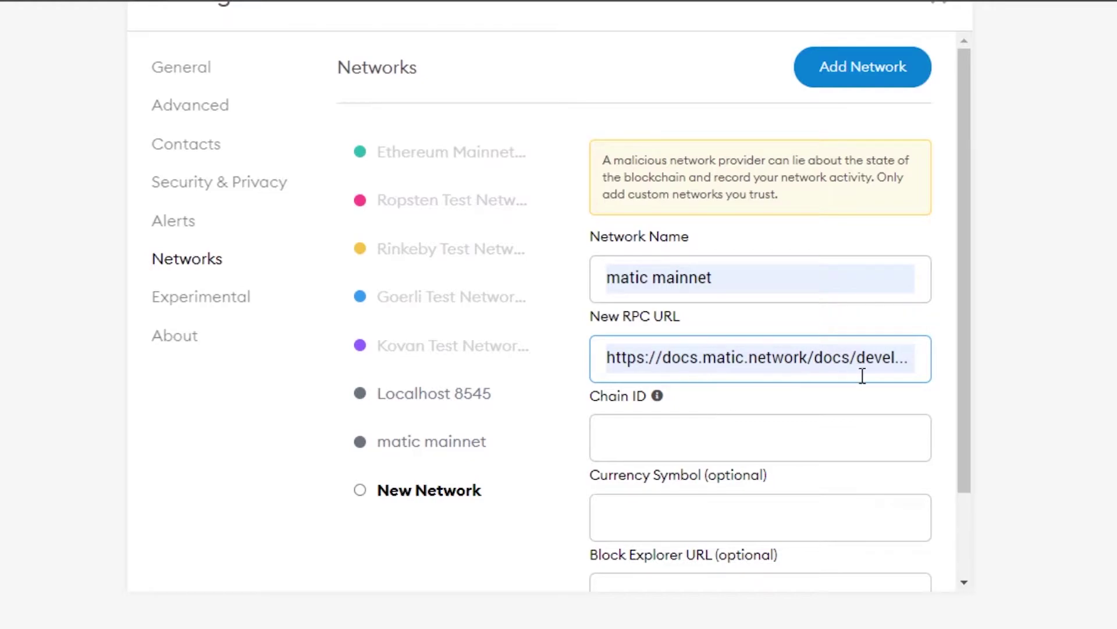
left_click(650, 446)
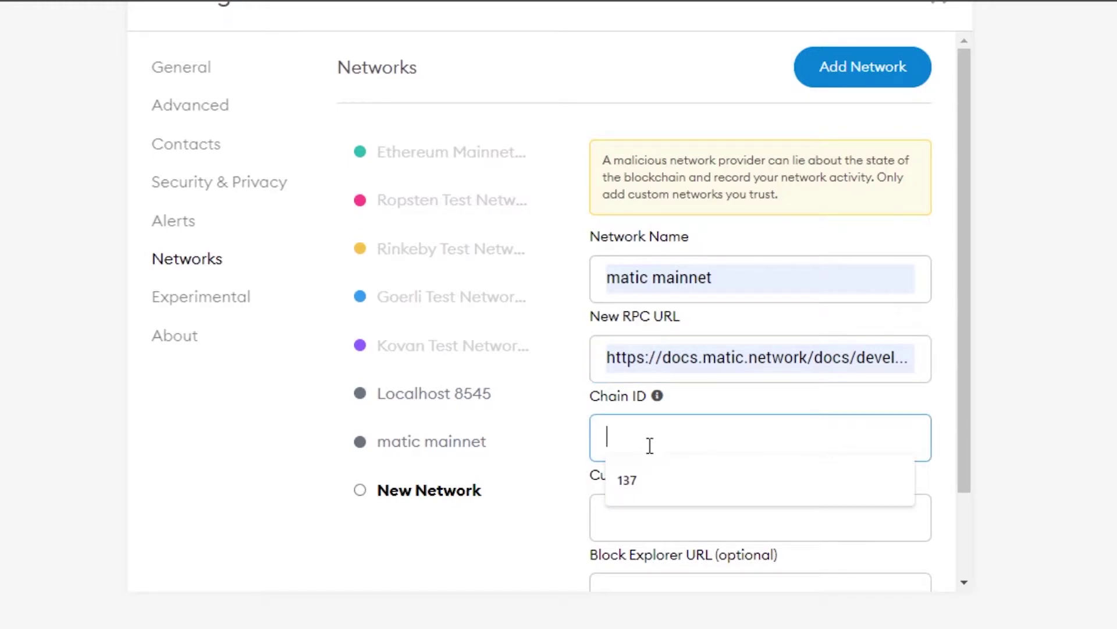
left_click(644, 479)
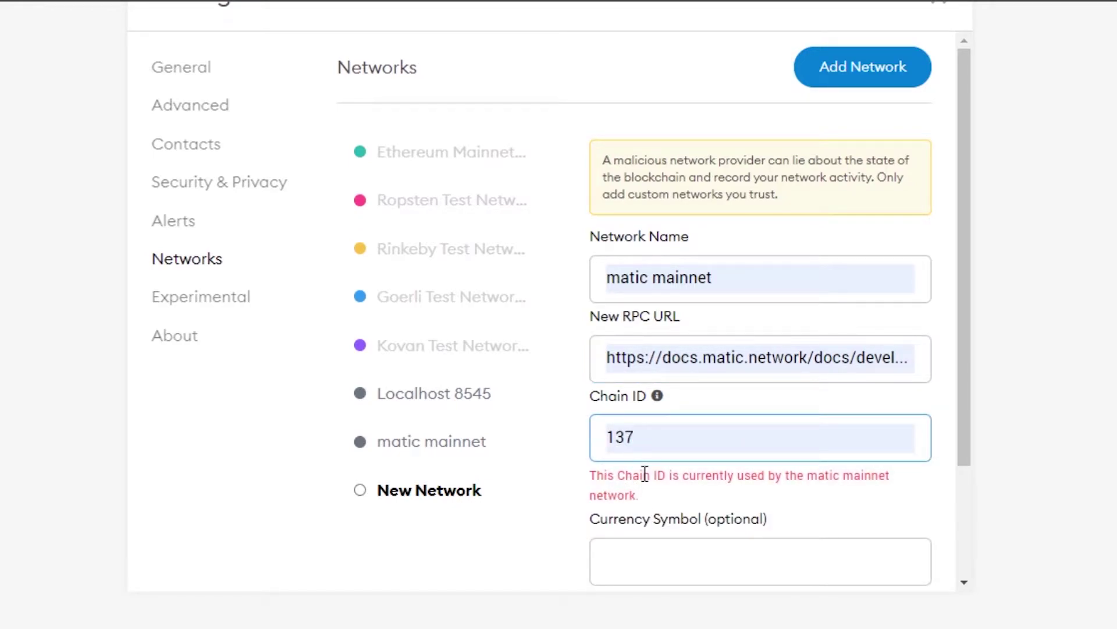
Step: Set the currency symbol to matic, save, then cancel when the chain ID error appears
left_click_drag(968, 291, 970, 399)
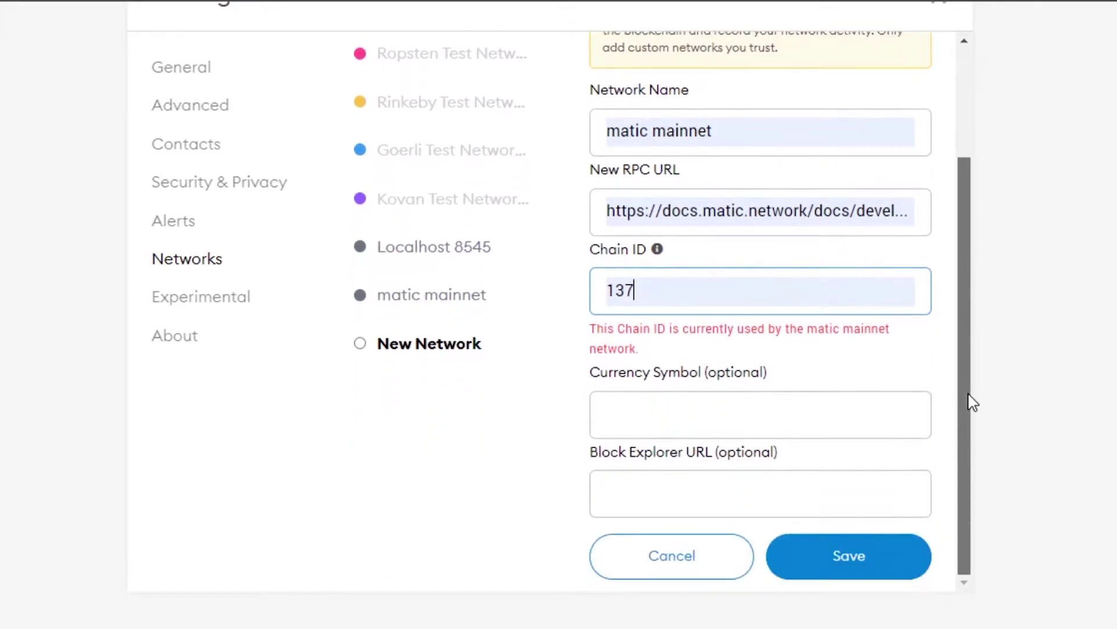
left_click(672, 433)
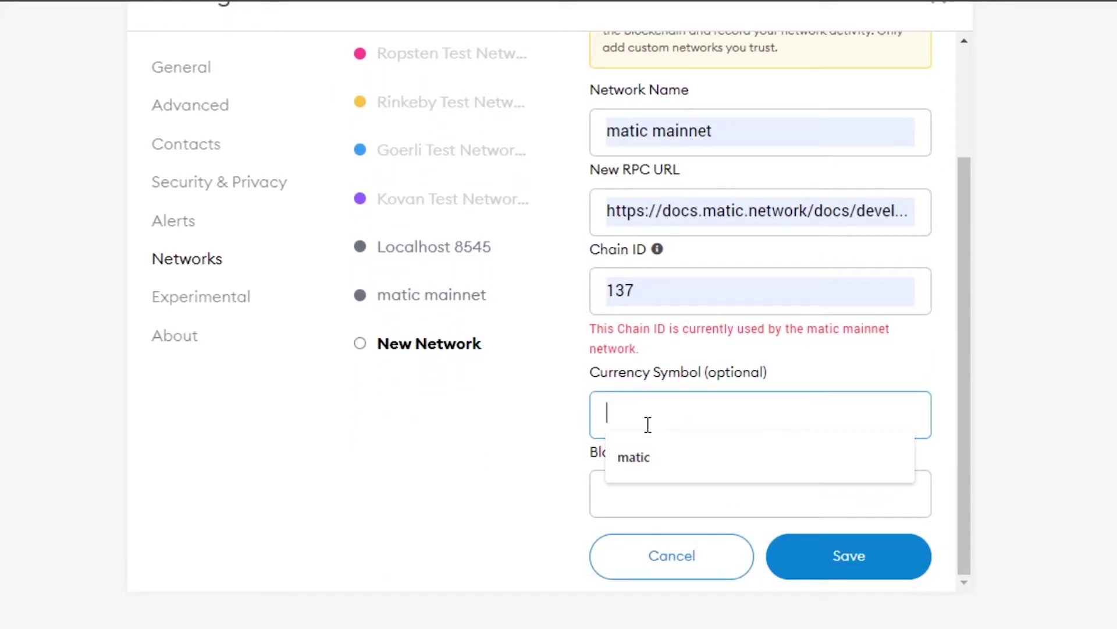
left_click(640, 470)
left_click(646, 512)
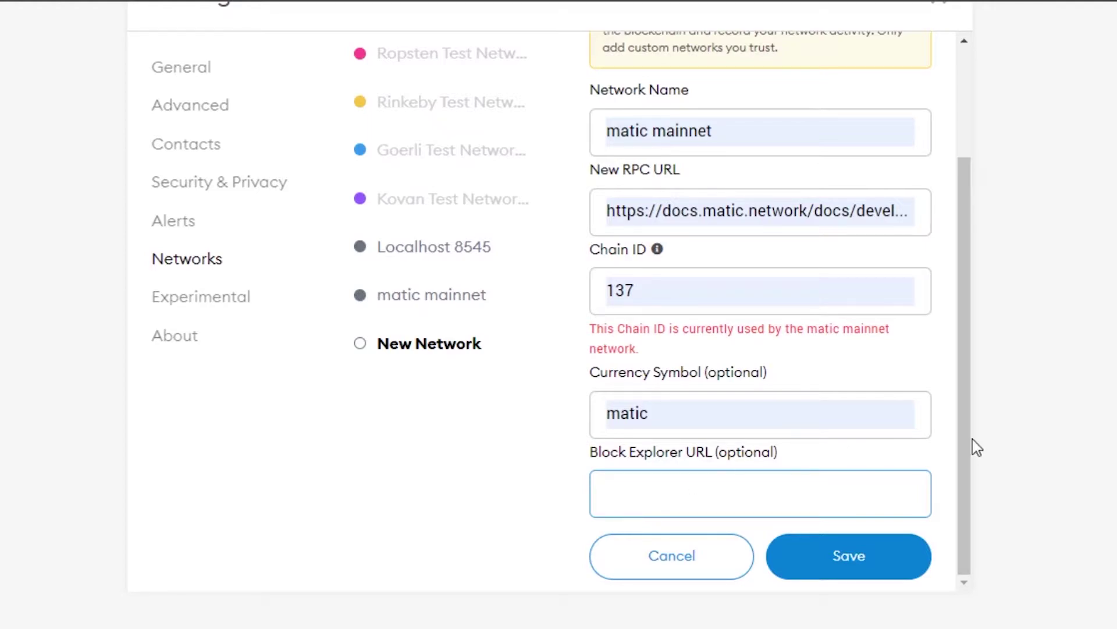
mouse_move(973, 449)
left_mouse_down()
mouse_move(976, 314)
mouse_move(962, 448)
left_mouse_up()
left_click(840, 570)
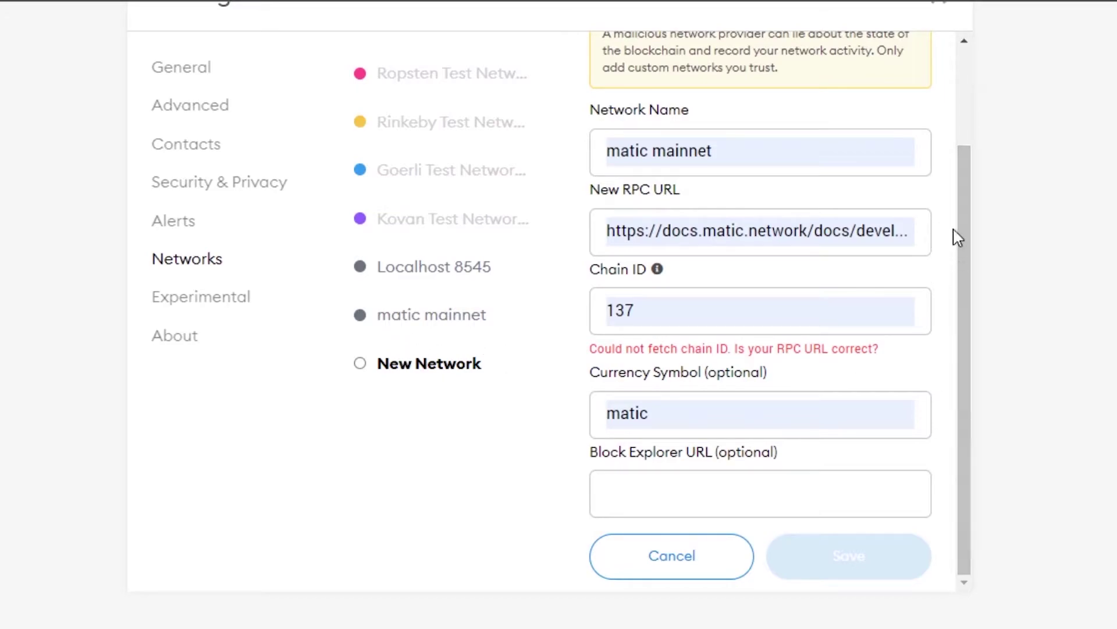
left_click(654, 556)
scroll(785, 275, "up", 1)
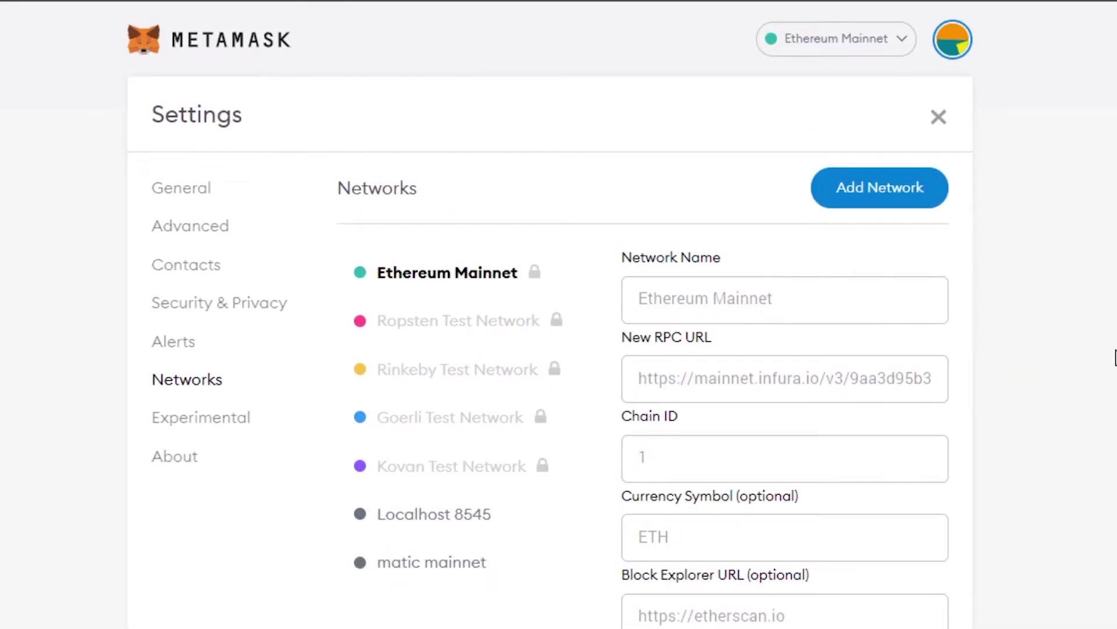
left_click_drag(1110, 357, 621, 337)
Step: Close Settings and check the network list includes matic mainnet, staying on Ethereum Mainnet
left_click(938, 117)
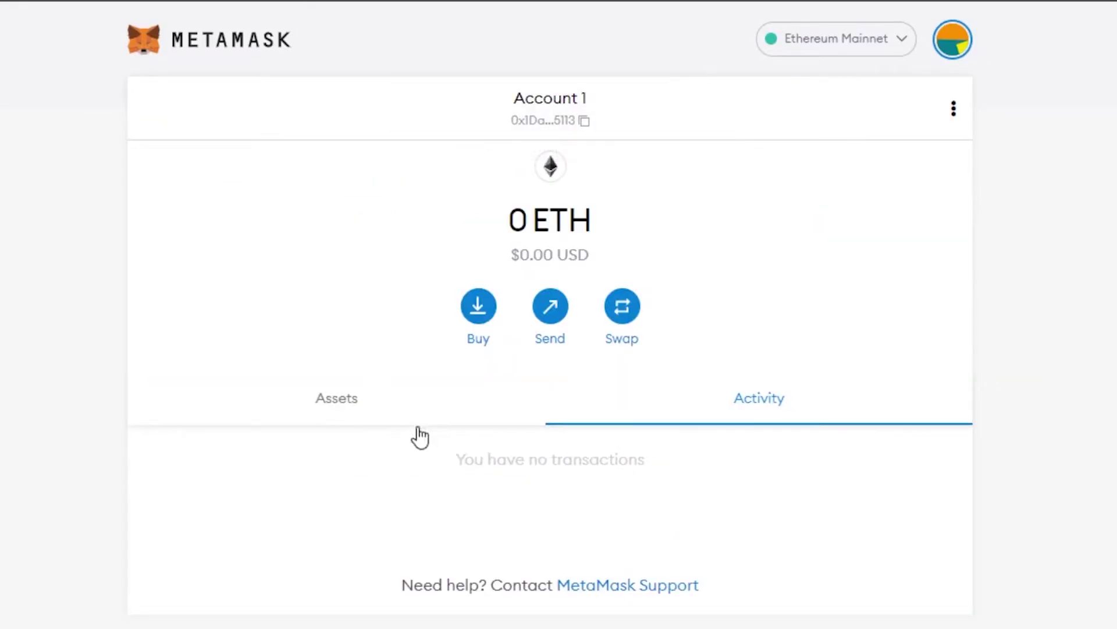
left_click(887, 57)
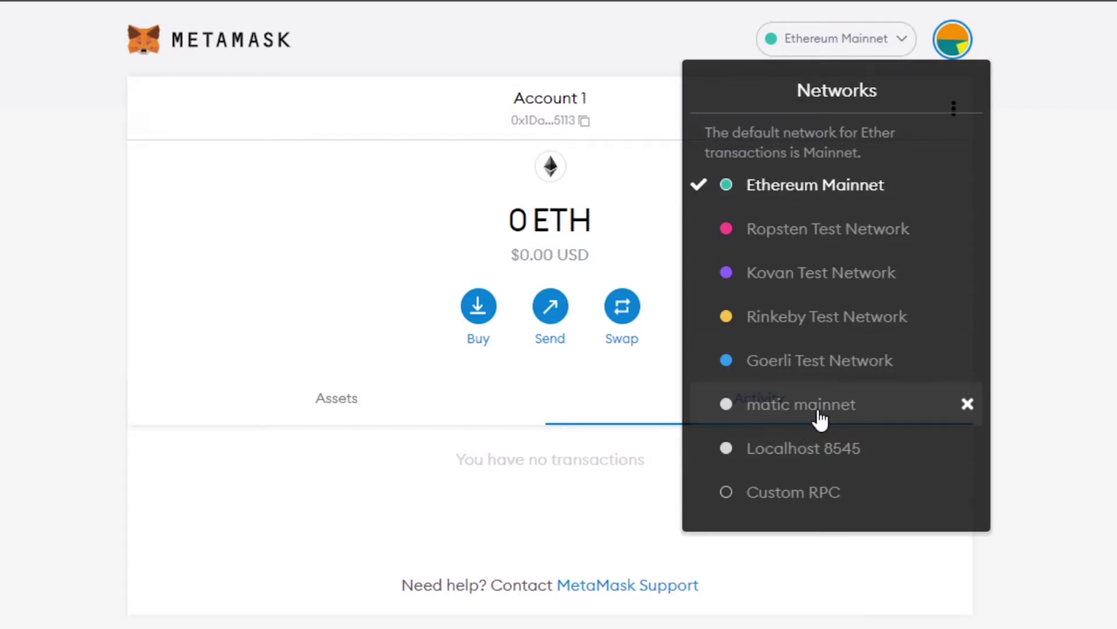
left_click(1017, 349)
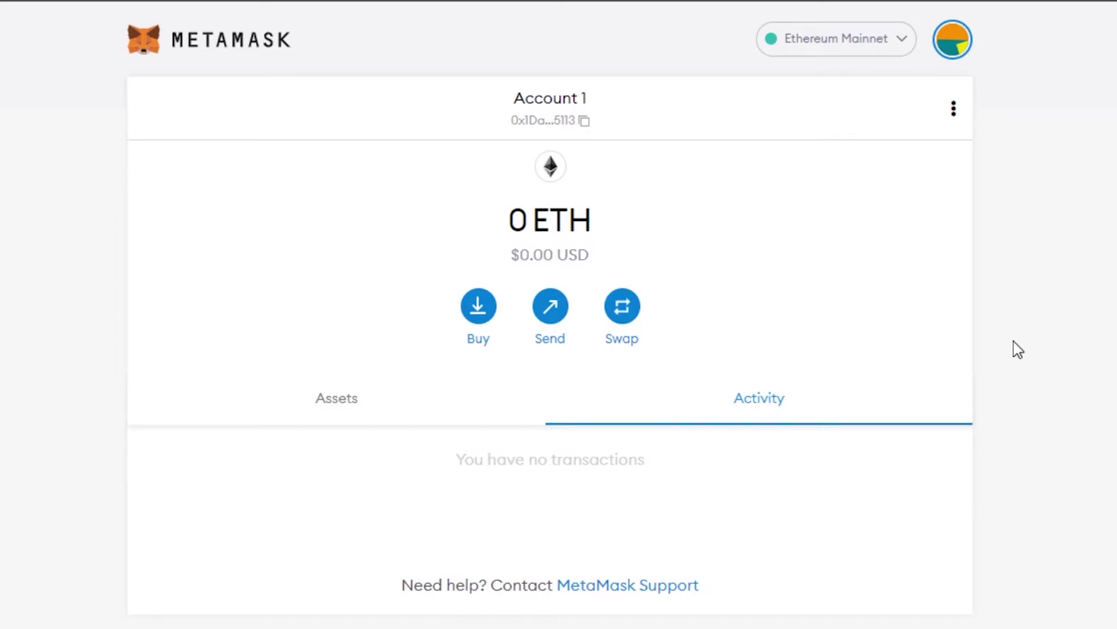
left_click(851, 40)
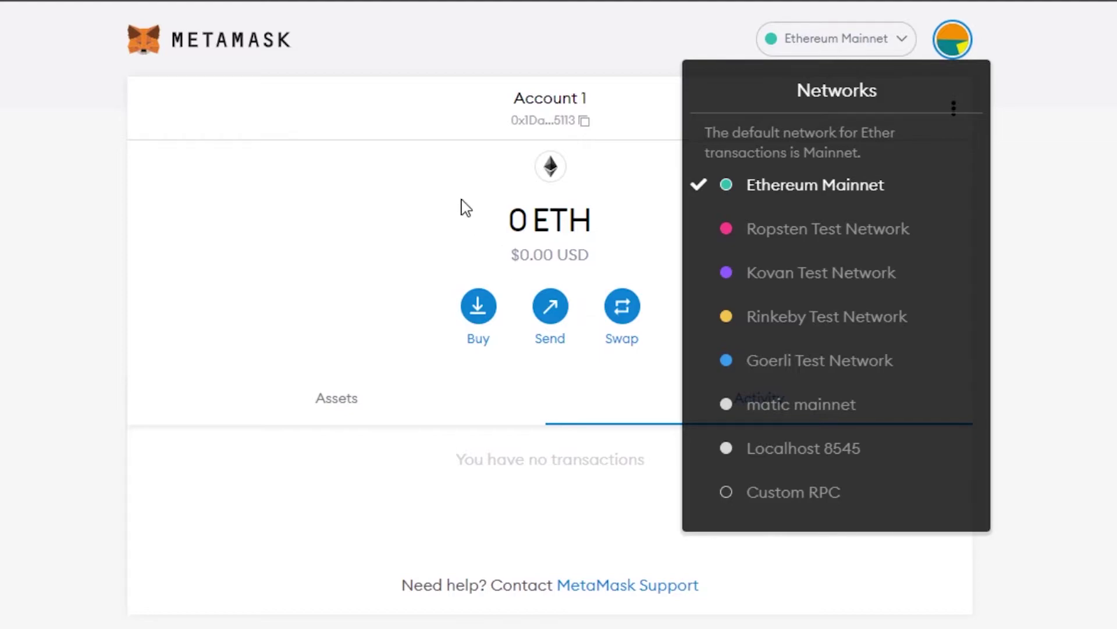
left_click(351, 225)
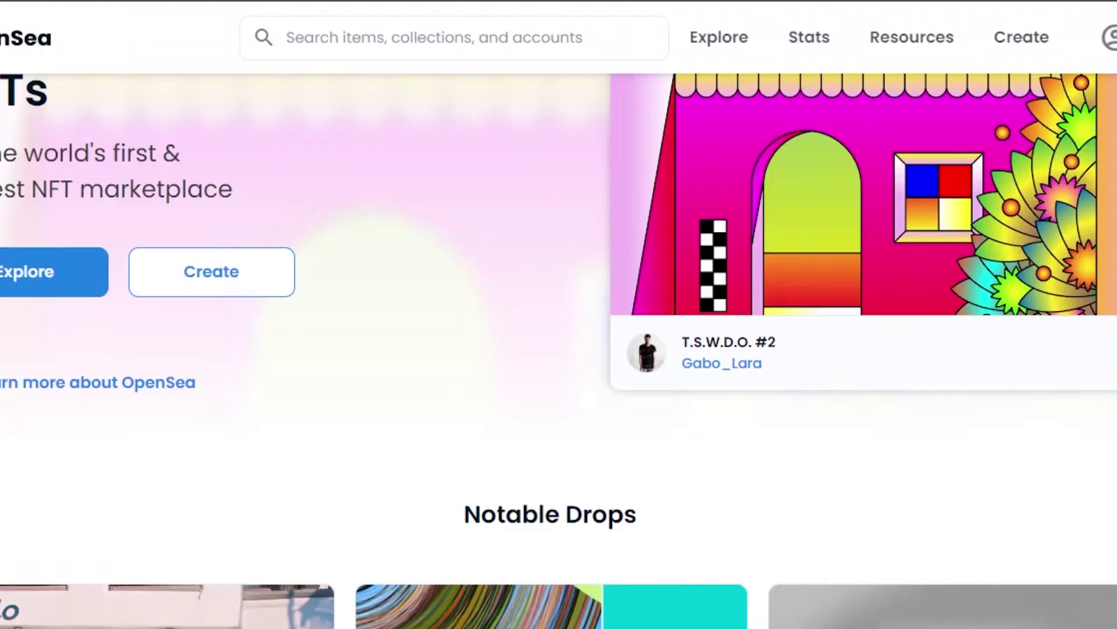
Step: Connect OpenSea to MetaMask from the wallet panel and check the $0.00 USD balance
scroll(424, 92, "up", 3)
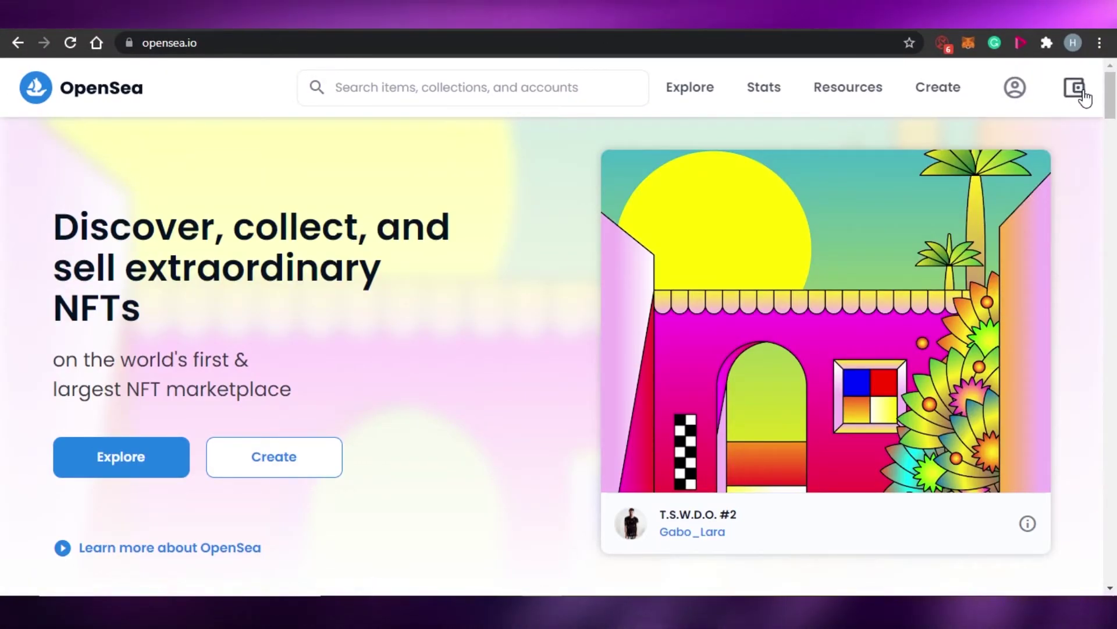
left_click(1082, 94)
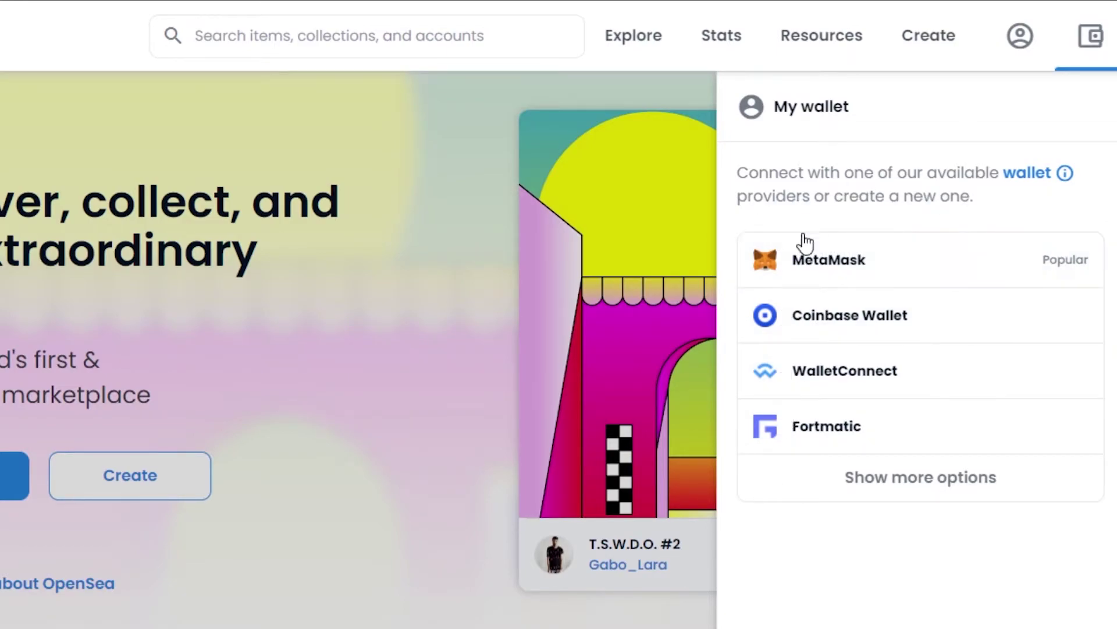
left_click(799, 261)
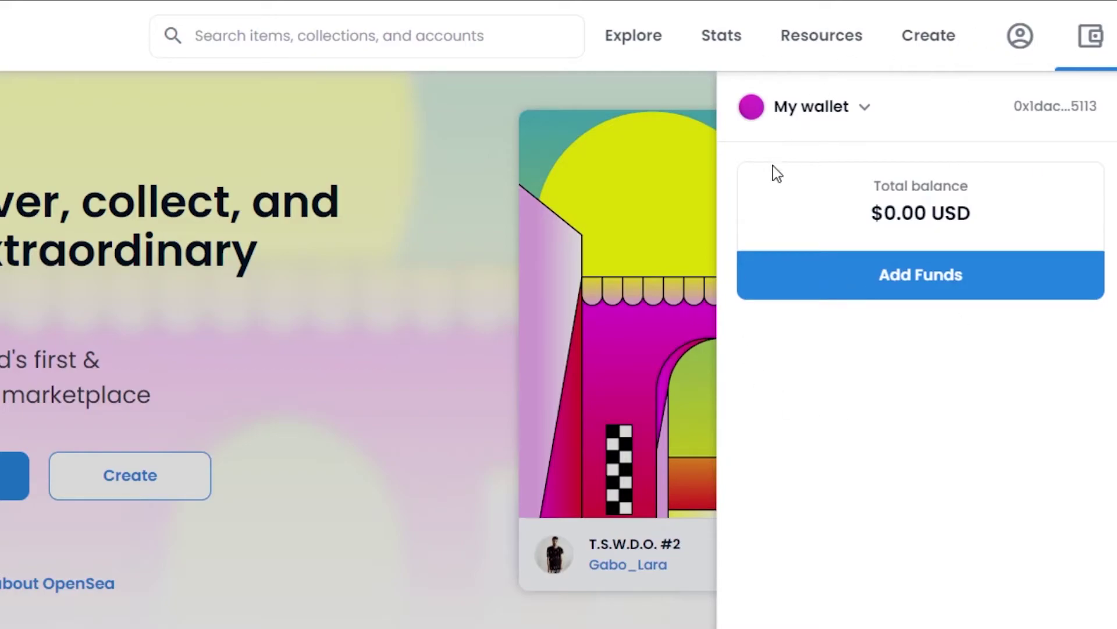
left_click(861, 108)
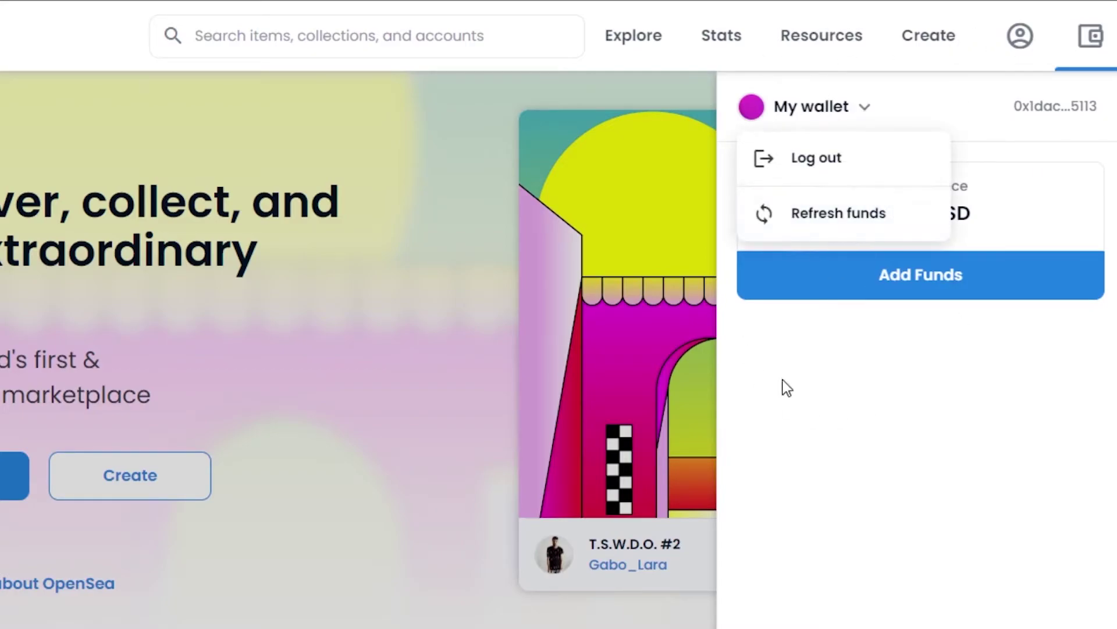
left_click(818, 429)
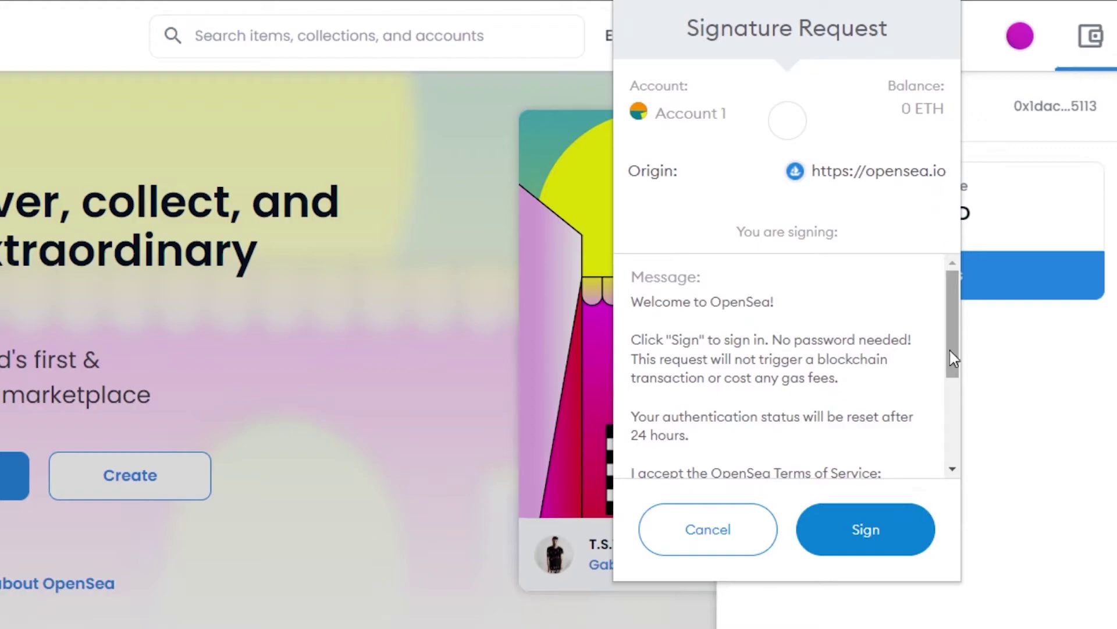
Step: Sign the opensea.io sign-in message in MetaMask's Signature Request
left_click_drag(952, 309, 953, 256)
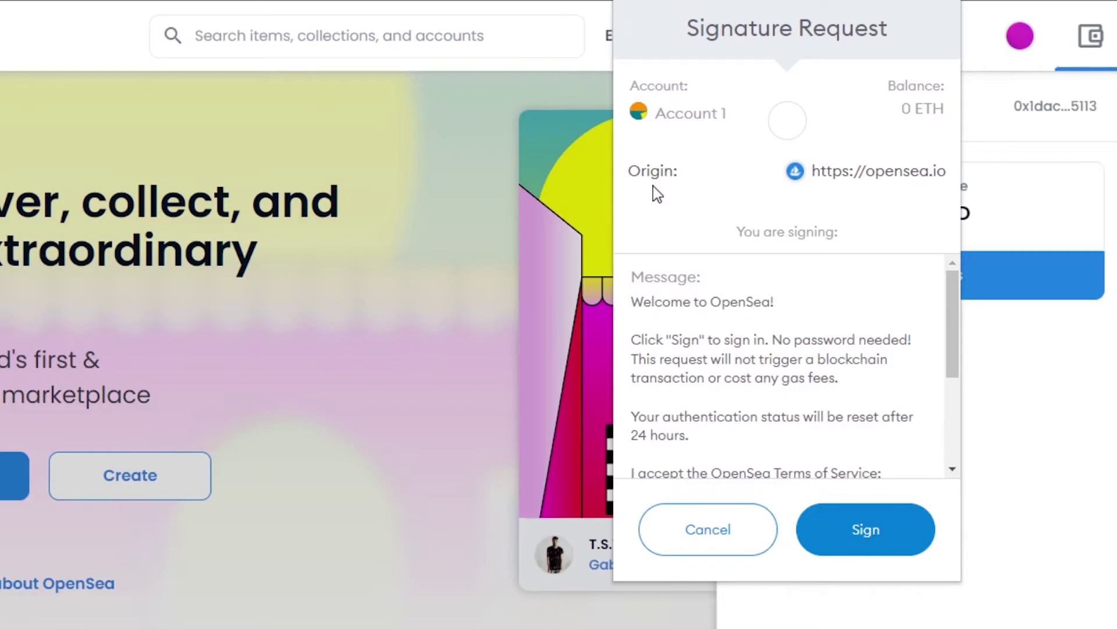
left_click(862, 546)
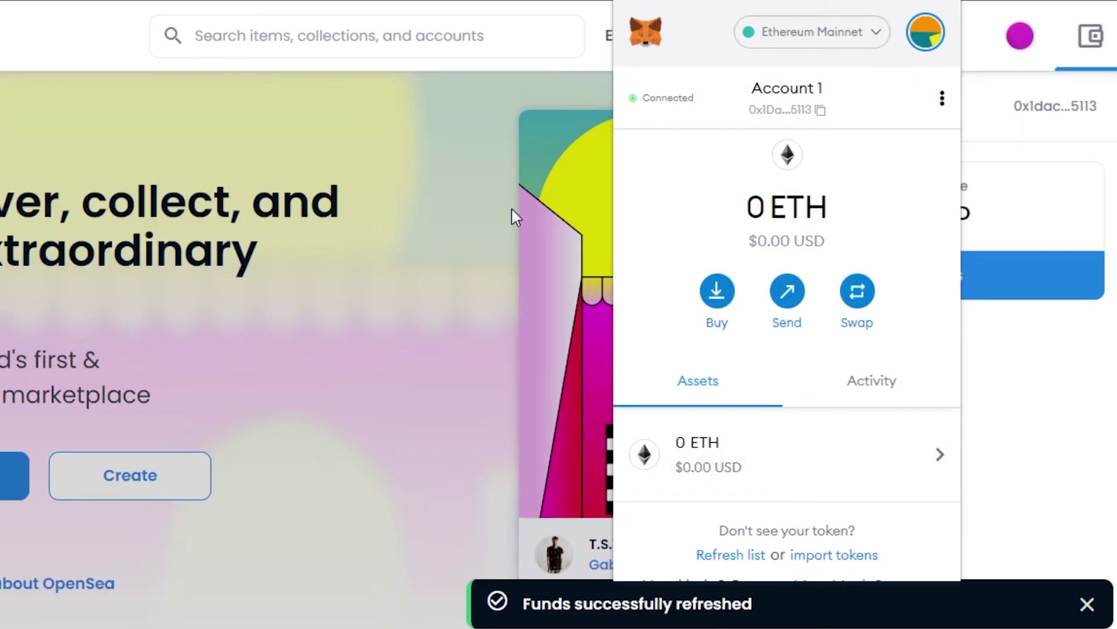
Step: Dismiss the MetaMask popup and close the wallet panel, leaving the purple connected avatar
left_click(435, 173)
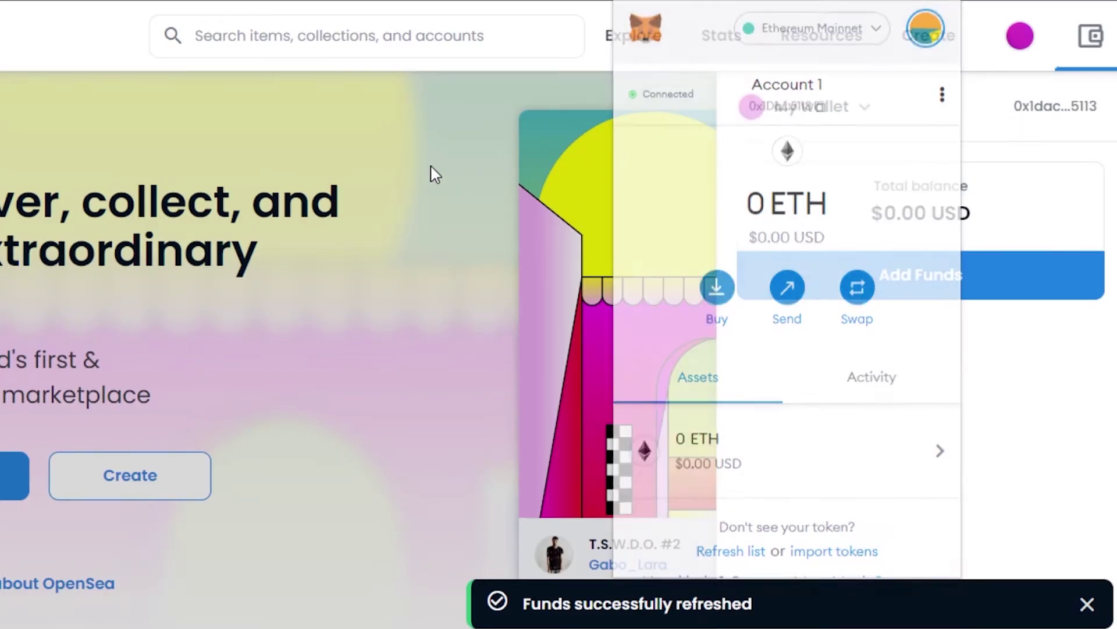
left_click(1022, 107)
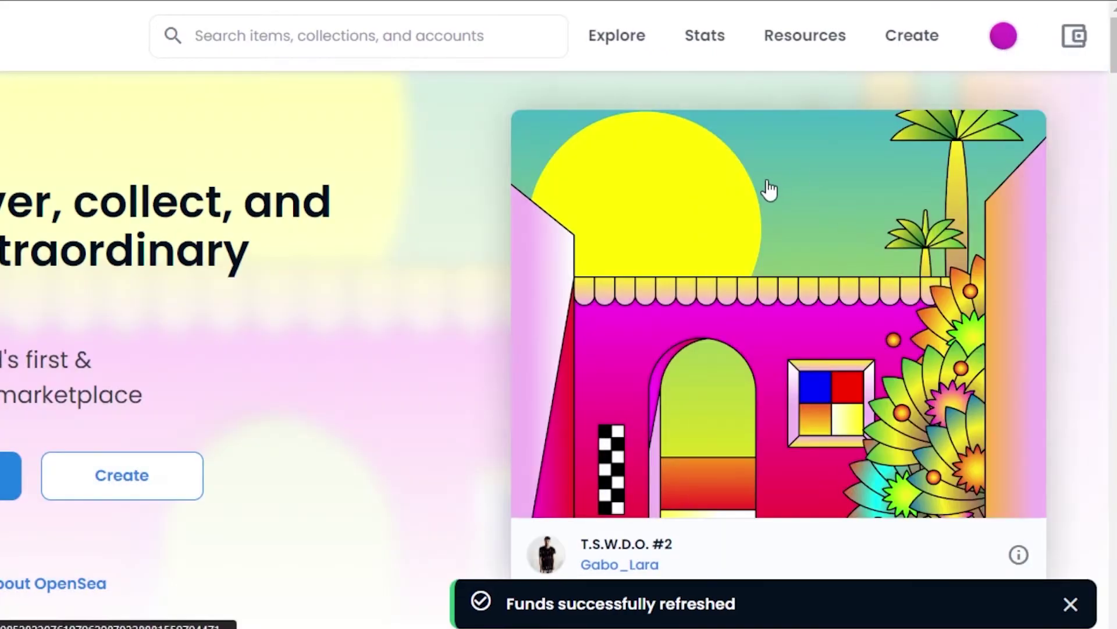
scroll(559, 314, "down", 10)
scroll(559, 315, "up", 15)
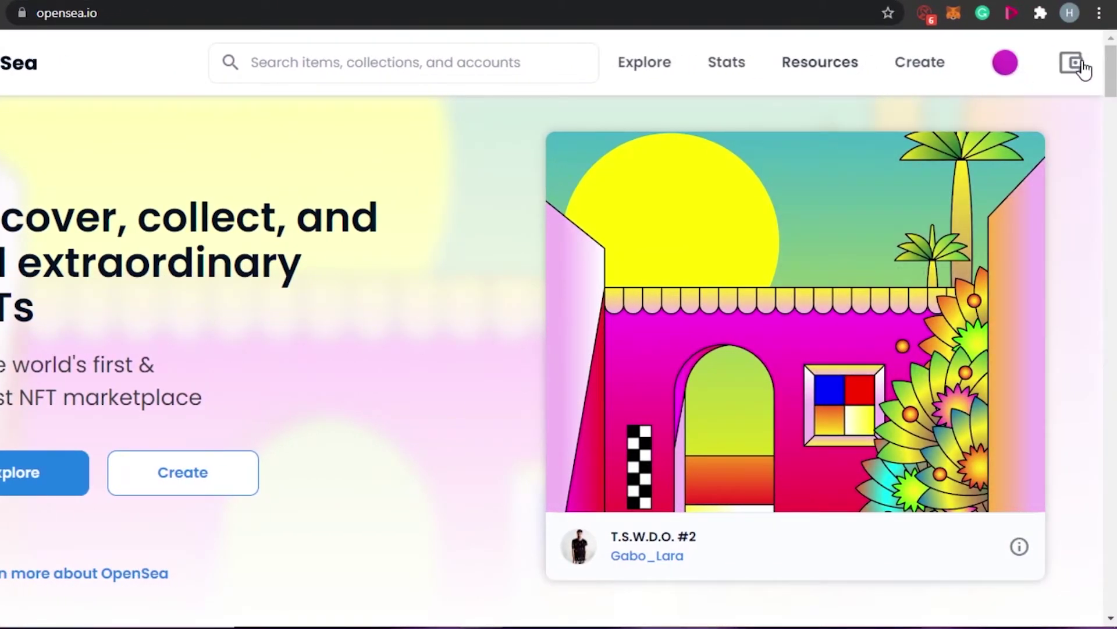
left_click(1116, 64)
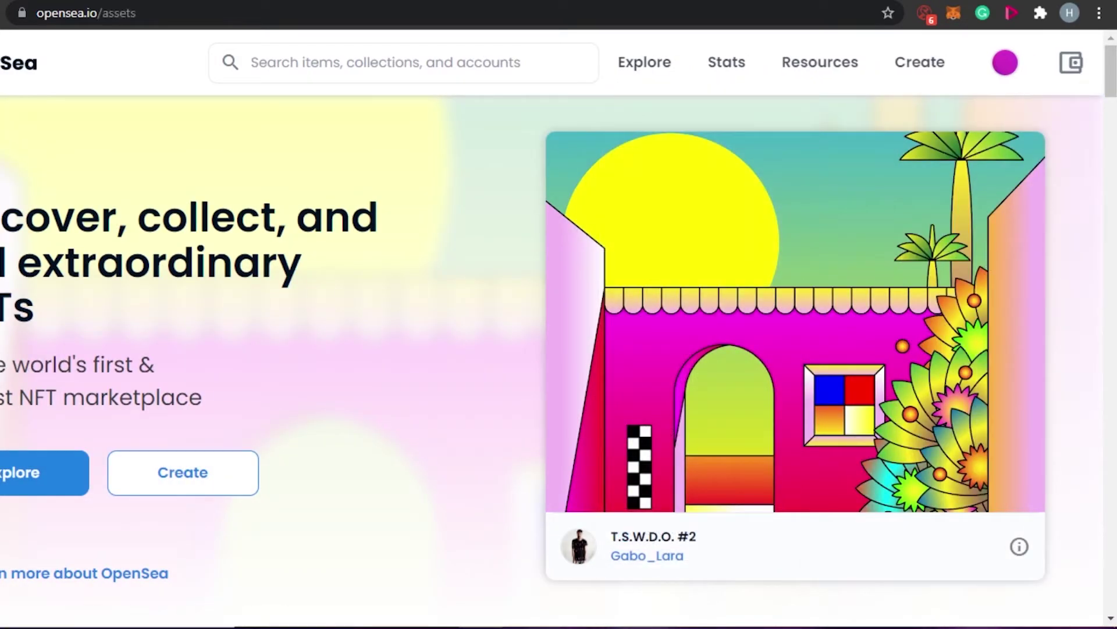
Step: Scroll the Explore grid of 24,295,204 items to the Nikola Tesla #S card priced 0.1
scroll(552, 340, "down", 10)
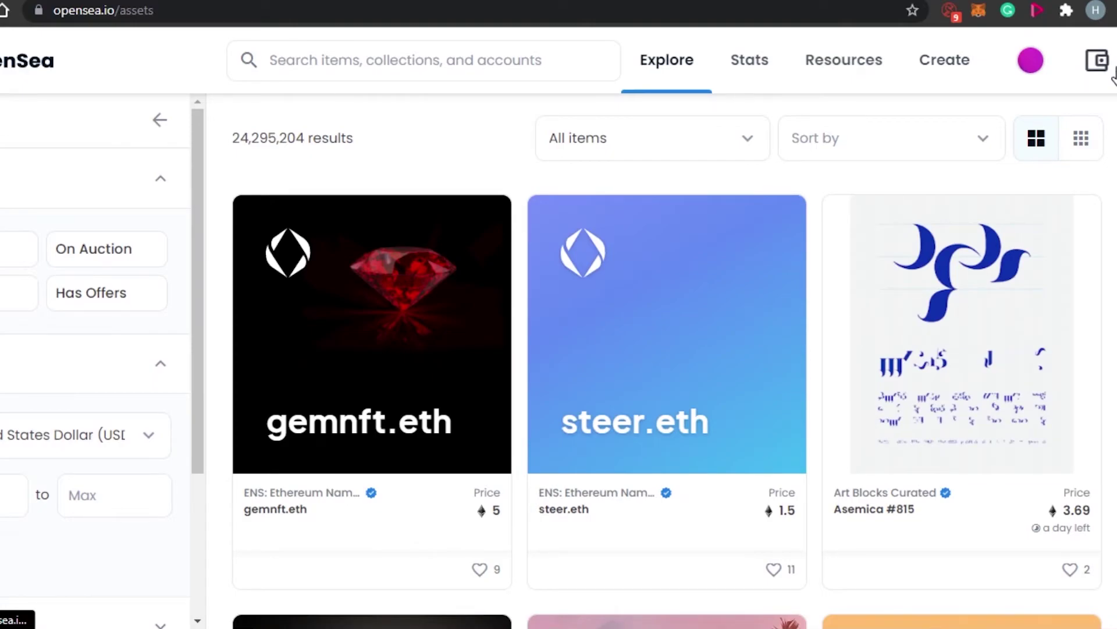
scroll(1113, 74, "down", 5)
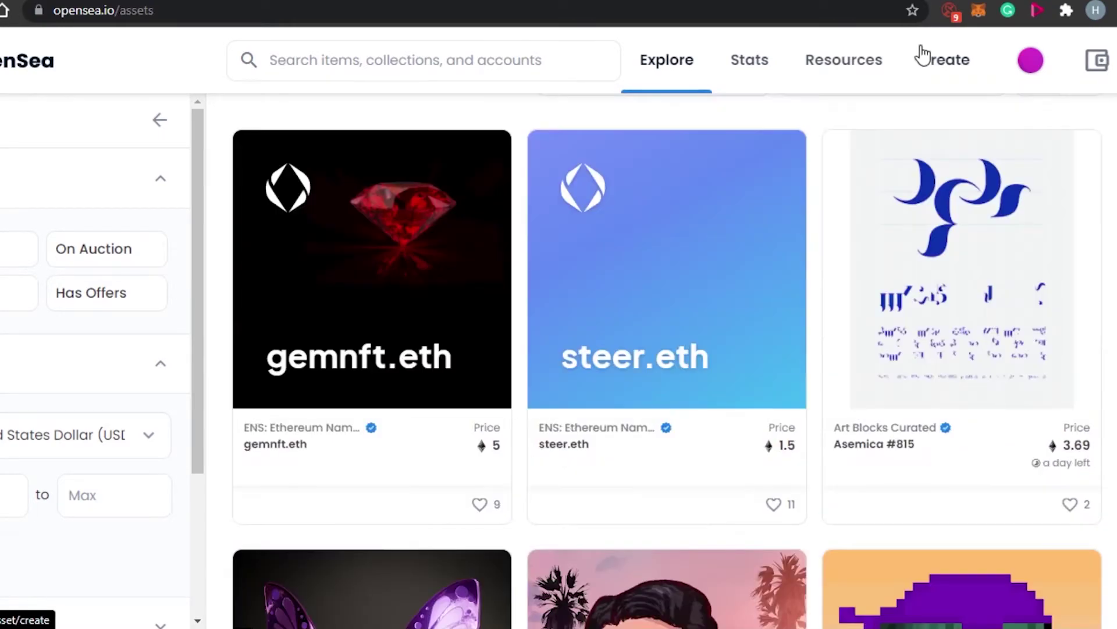
mouse_move(810, 63)
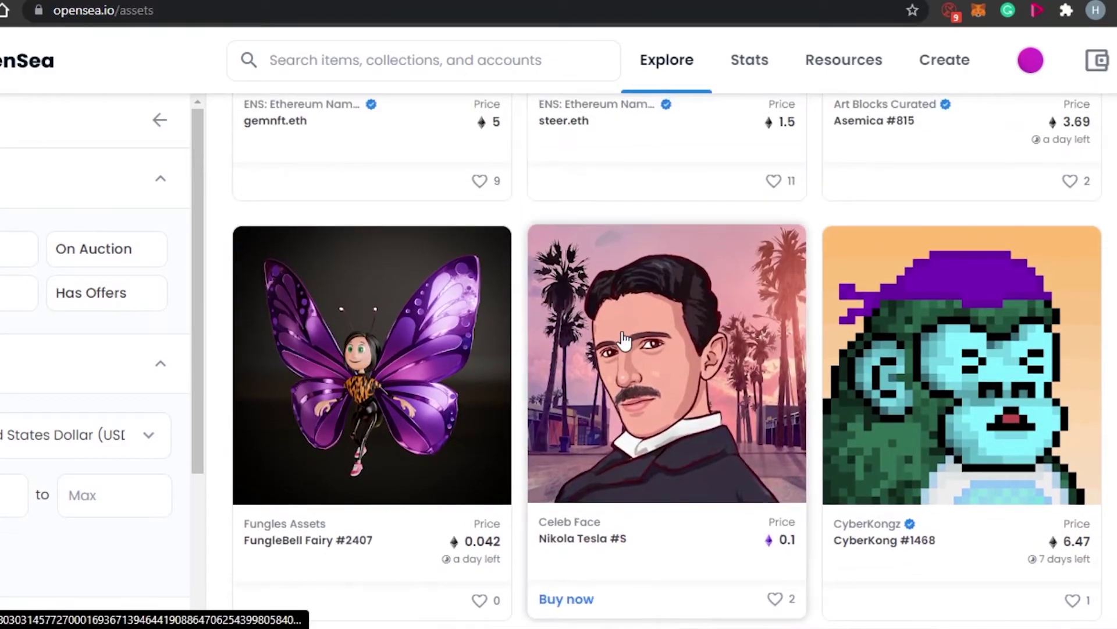
left_click(658, 408)
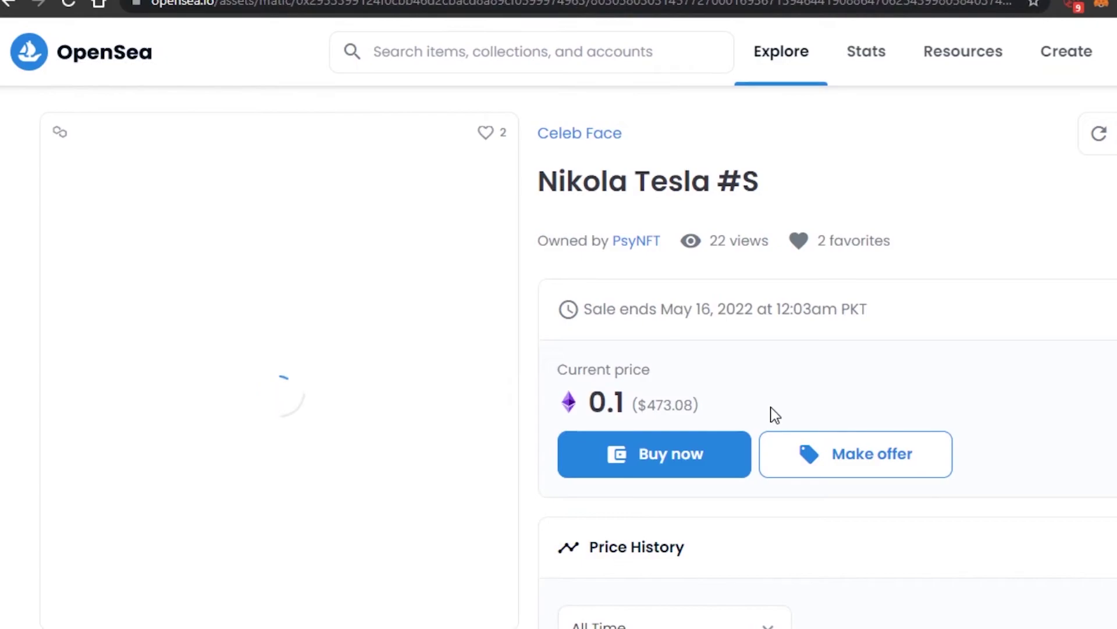
scroll(559, 349, "down", 5)
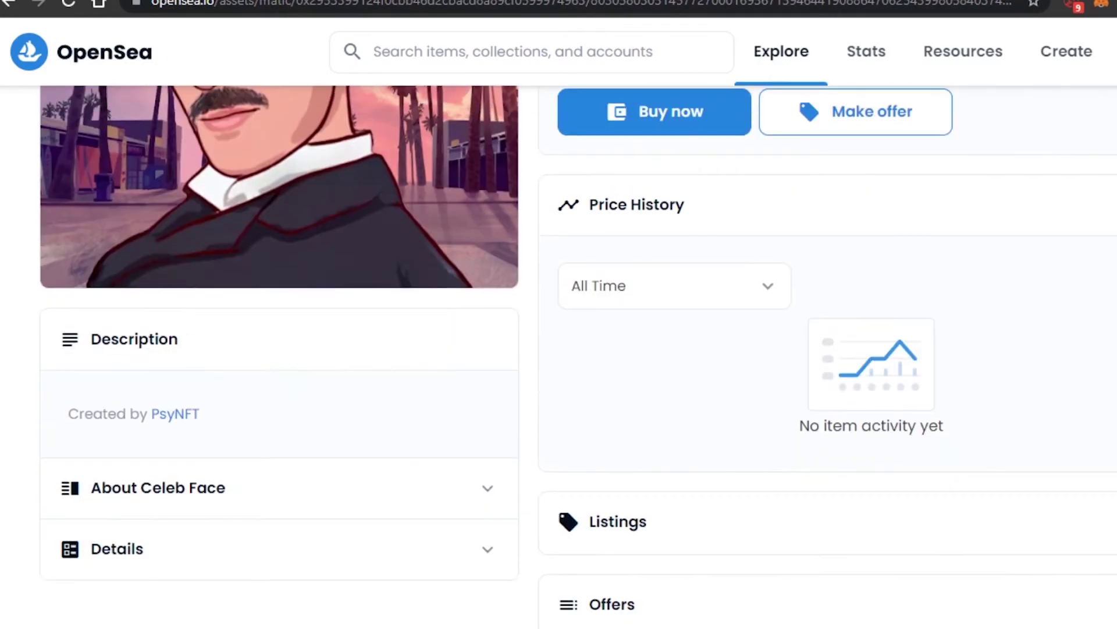
scroll(558, 349, "up", 5)
scroll(558, 349, "down", 2)
scroll(559, 350, "up", 2)
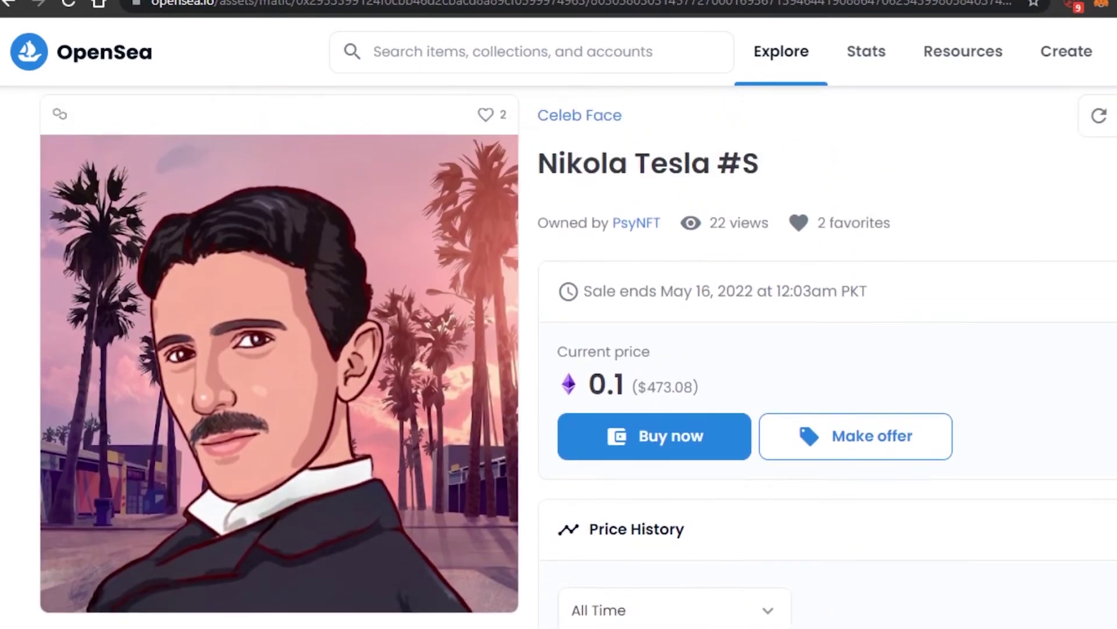
scroll(558, 350, "down", 5)
scroll(559, 349, "up", 1)
scroll(558, 350, "up", 4)
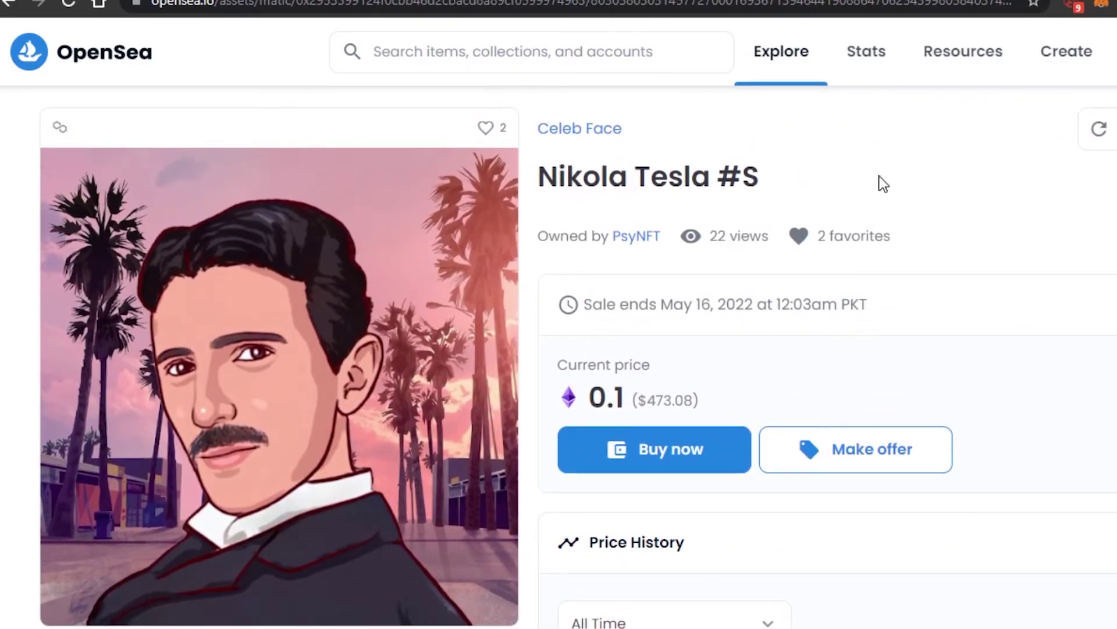
scroll(878, 183, "down", 4)
scroll(559, 350, "up", 2)
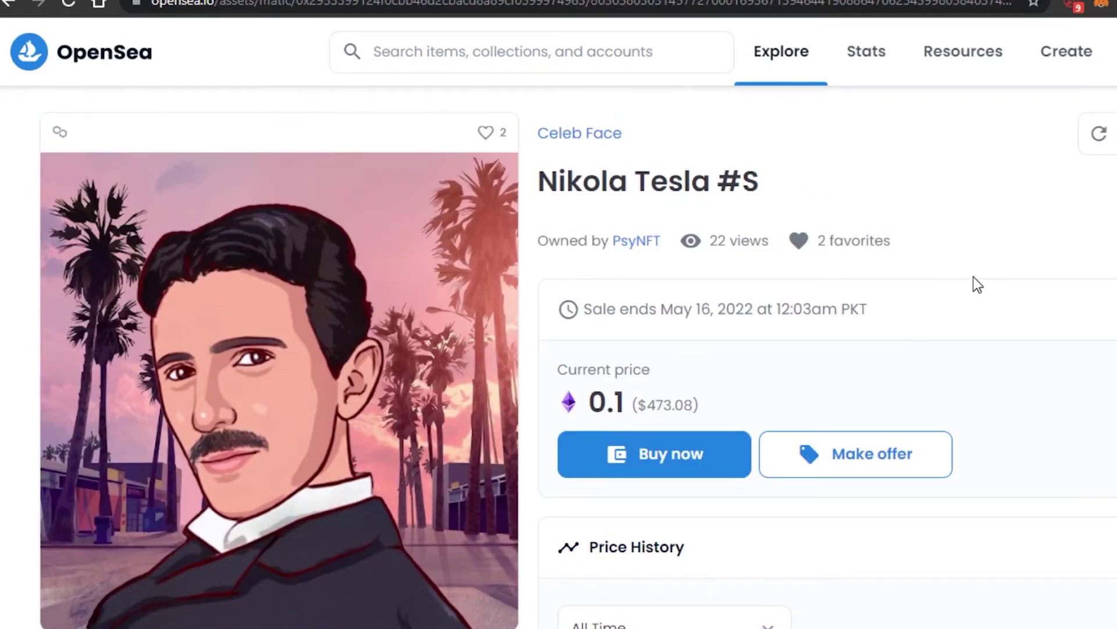
scroll(588, 403, "down", 3)
scroll(588, 403, "up", 3)
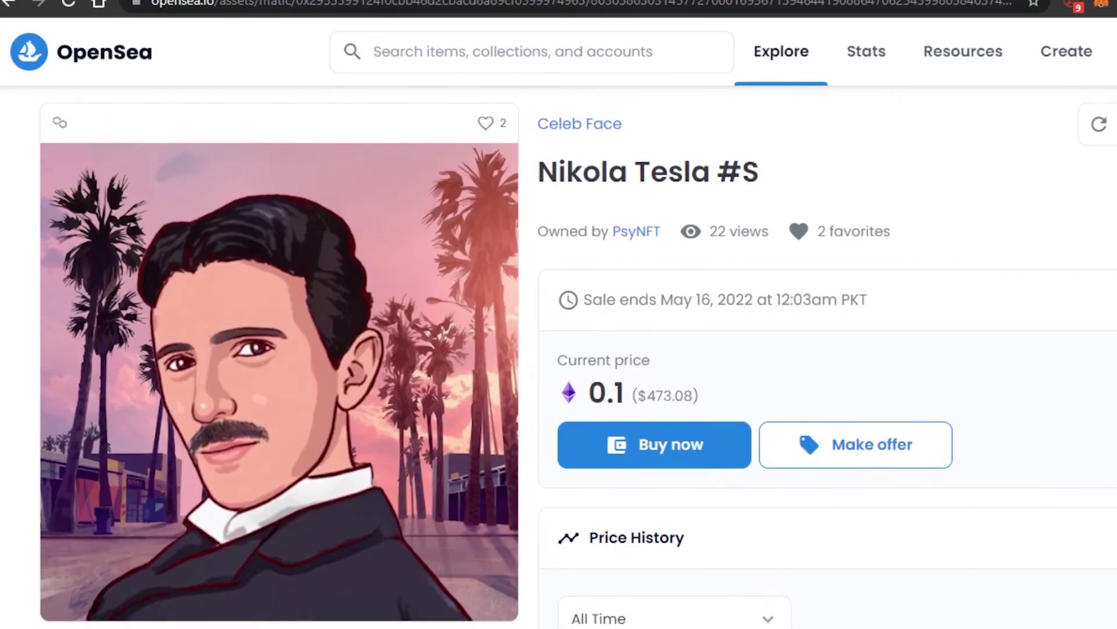
left_click(563, 392)
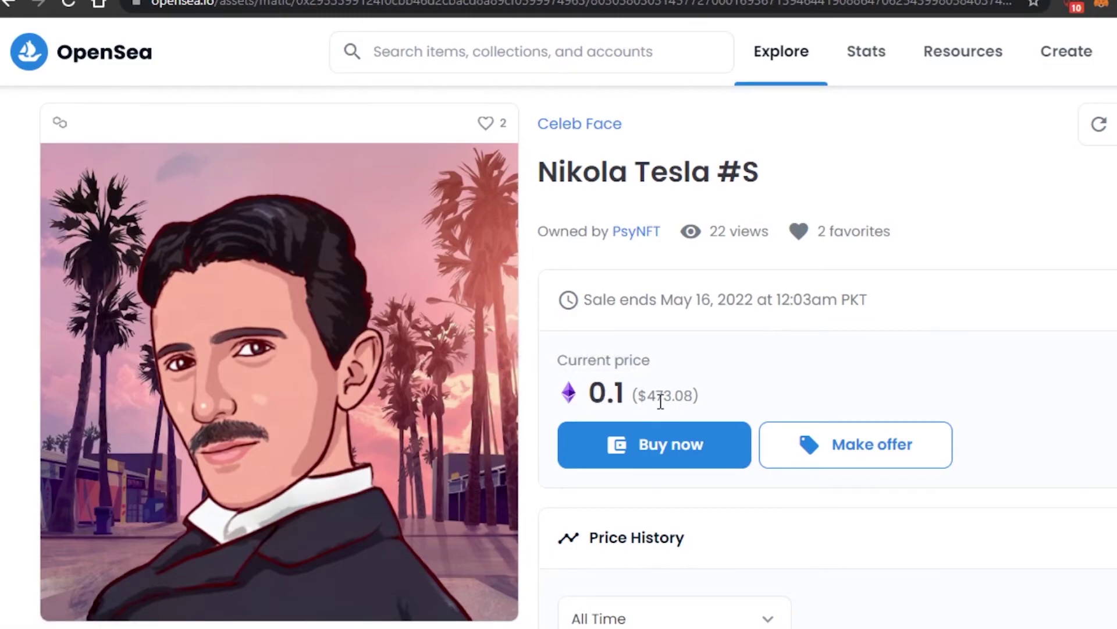
scroll(955, 341, "down", 5)
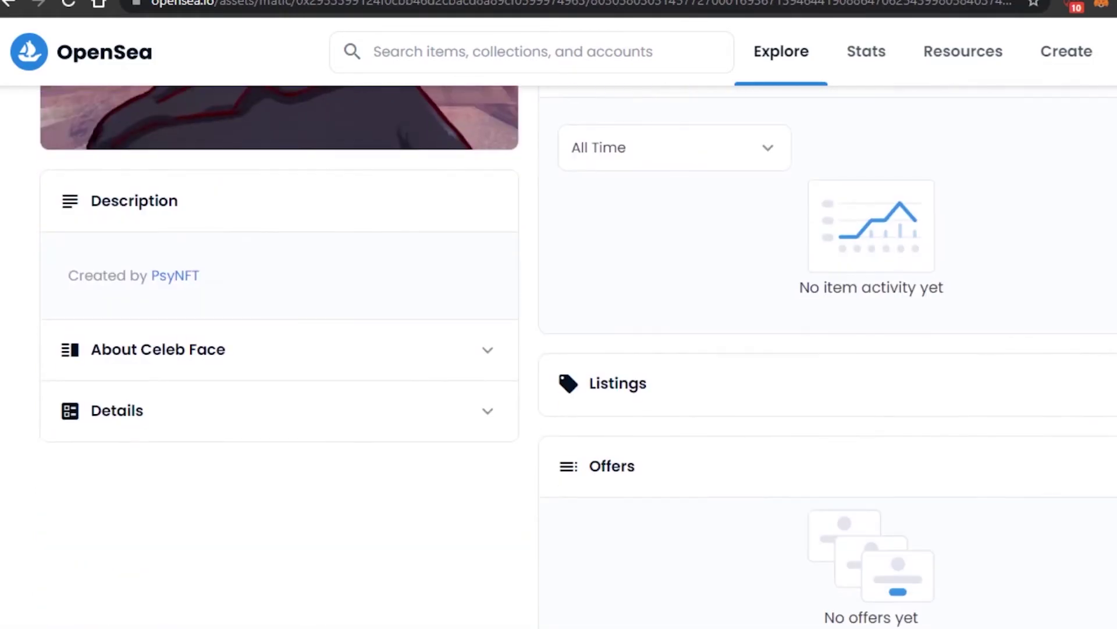
scroll(618, 150, "up", 5)
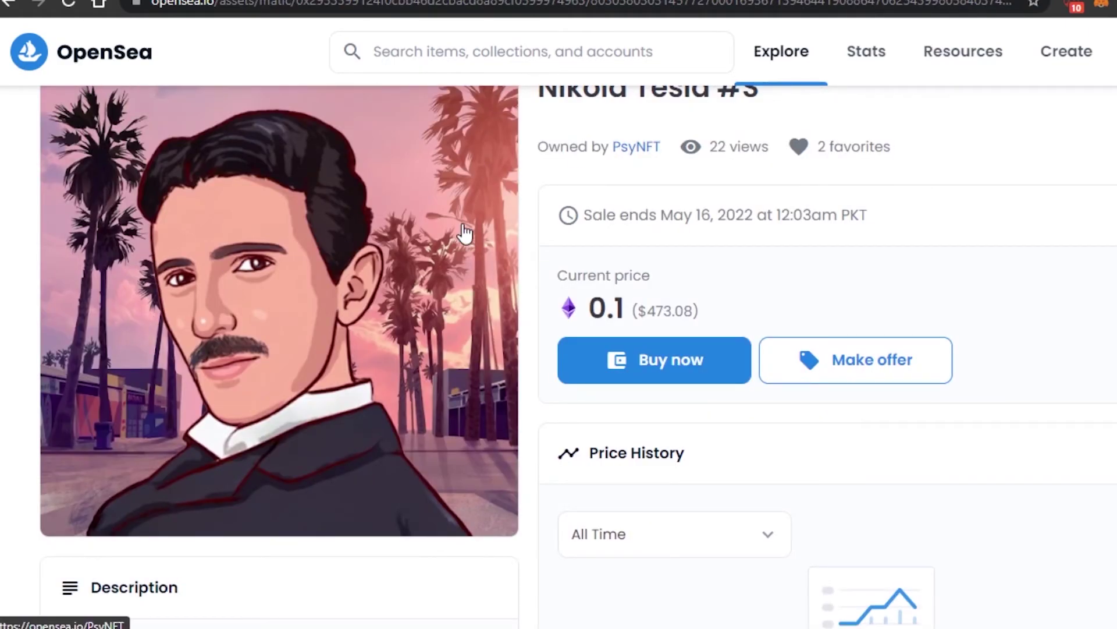
scroll(578, 356, "down", 6)
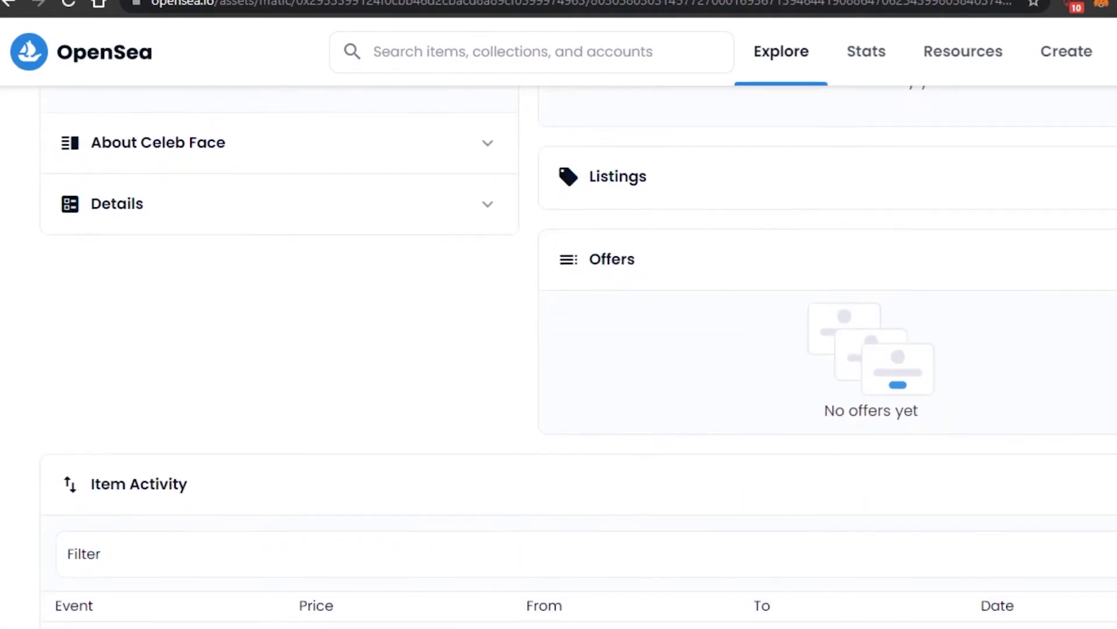
scroll(578, 356, "up", 5)
scroll(967, 243, "up", 2)
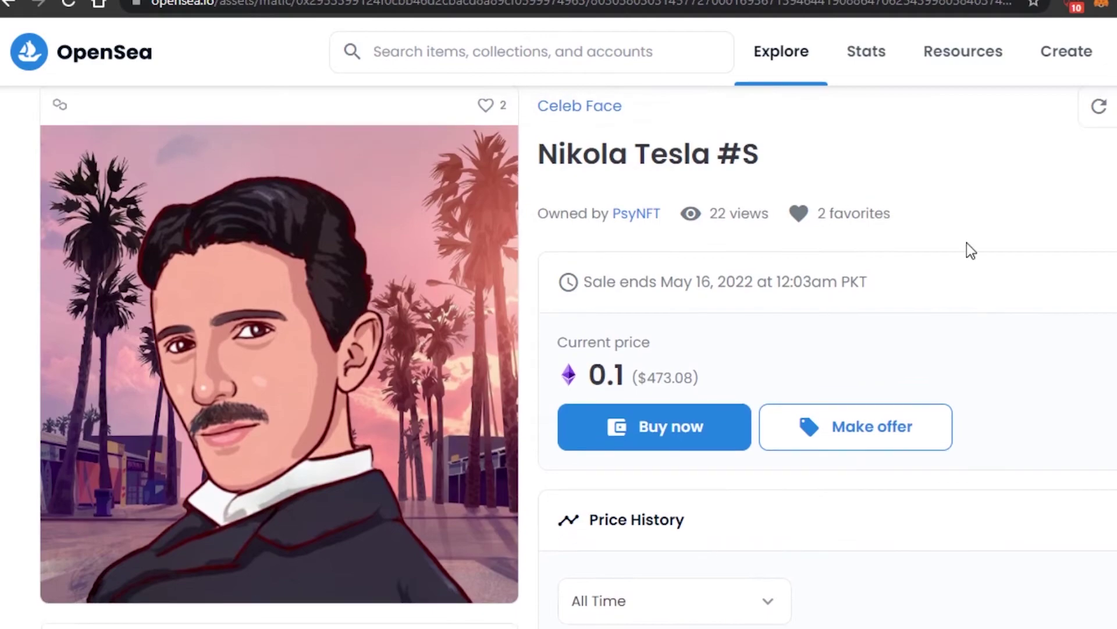
Step: Buy Nikola Tesla #S for 0.1 ETH, confirm checkout, review the five steps, then close
left_click(666, 423)
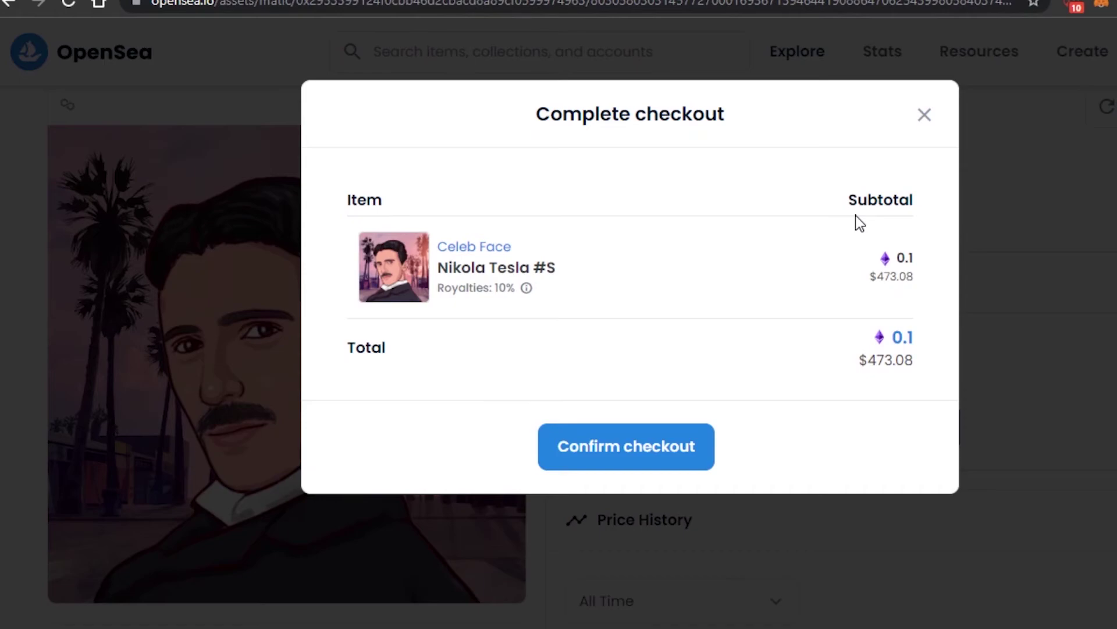
left_click(635, 453)
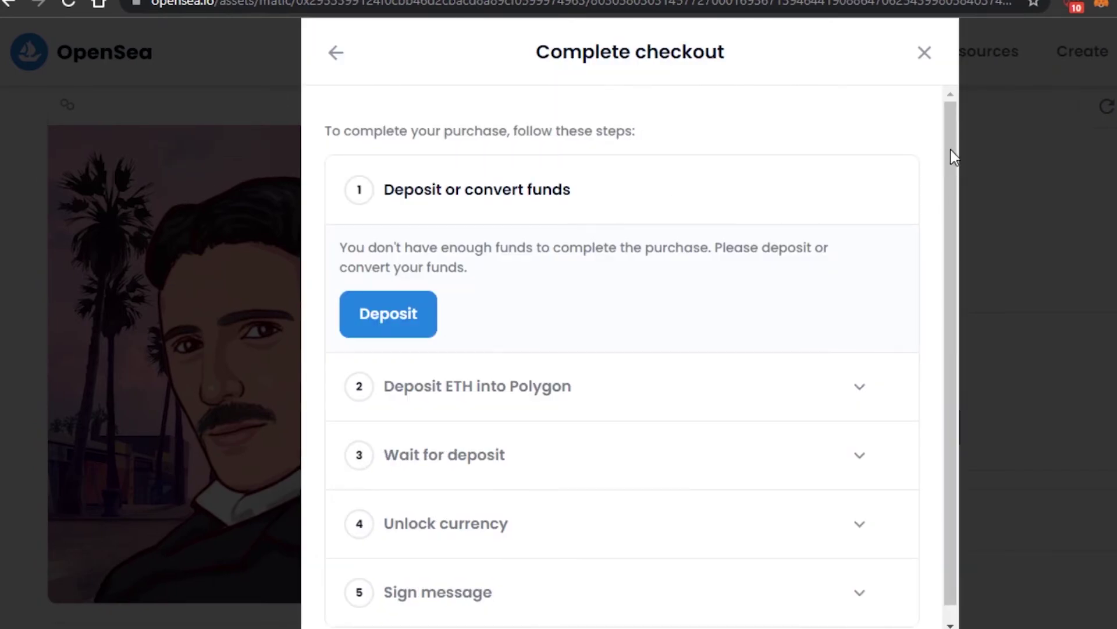
left_click_drag(951, 145, 949, 312)
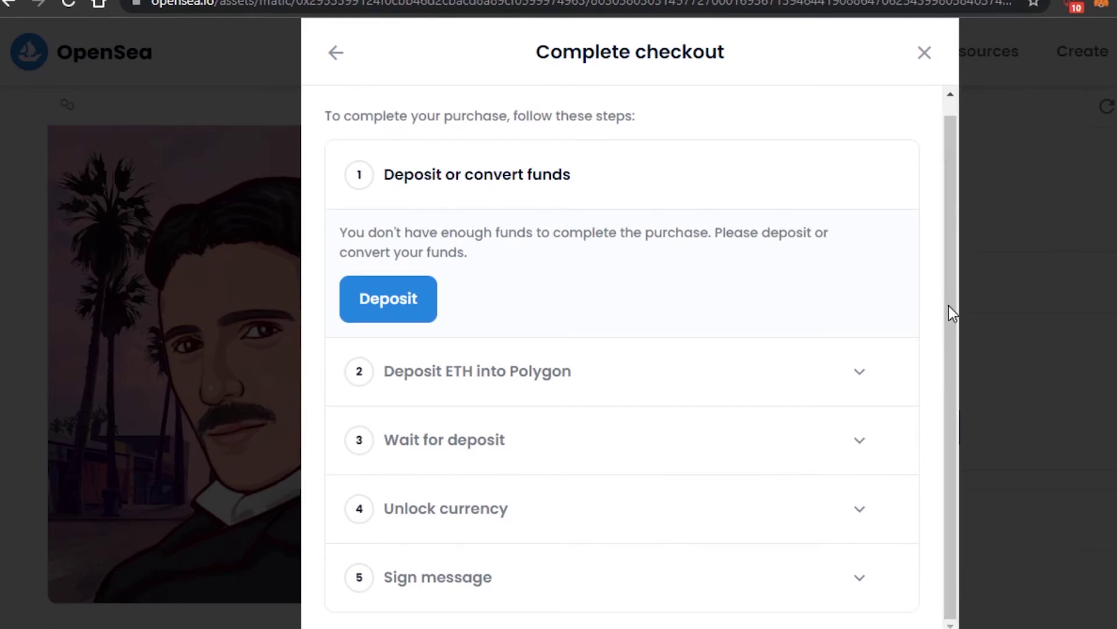
left_click(923, 53)
Step: Leave the Tesla item page and return to the opensea.io/assets Explore listing of NFT cards
scroll(558, 349, "down", 6)
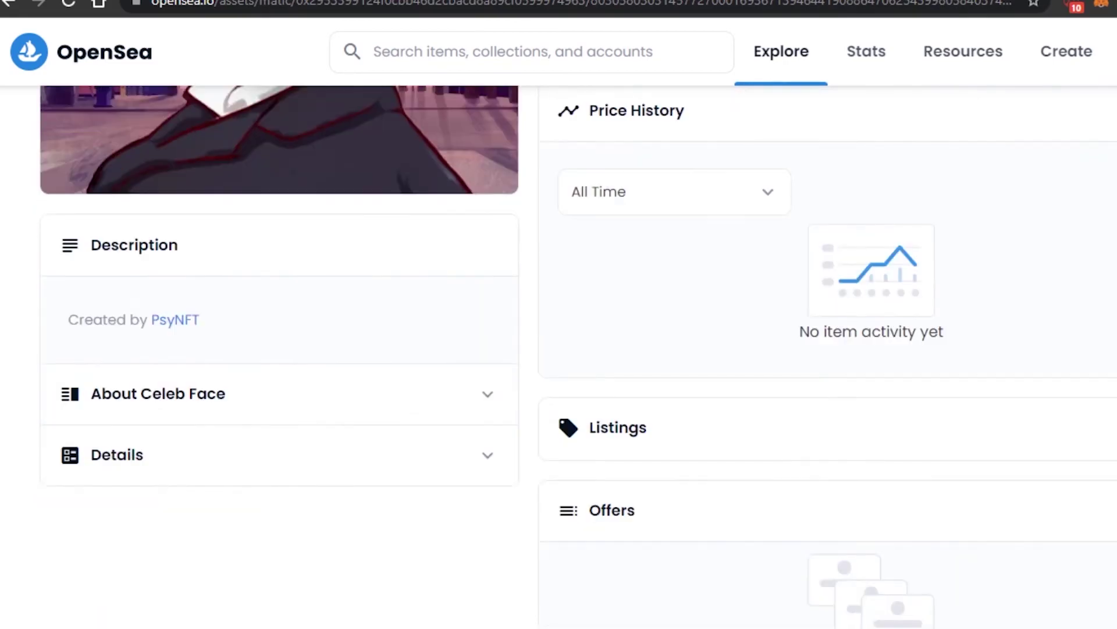
scroll(558, 349, "up", 7)
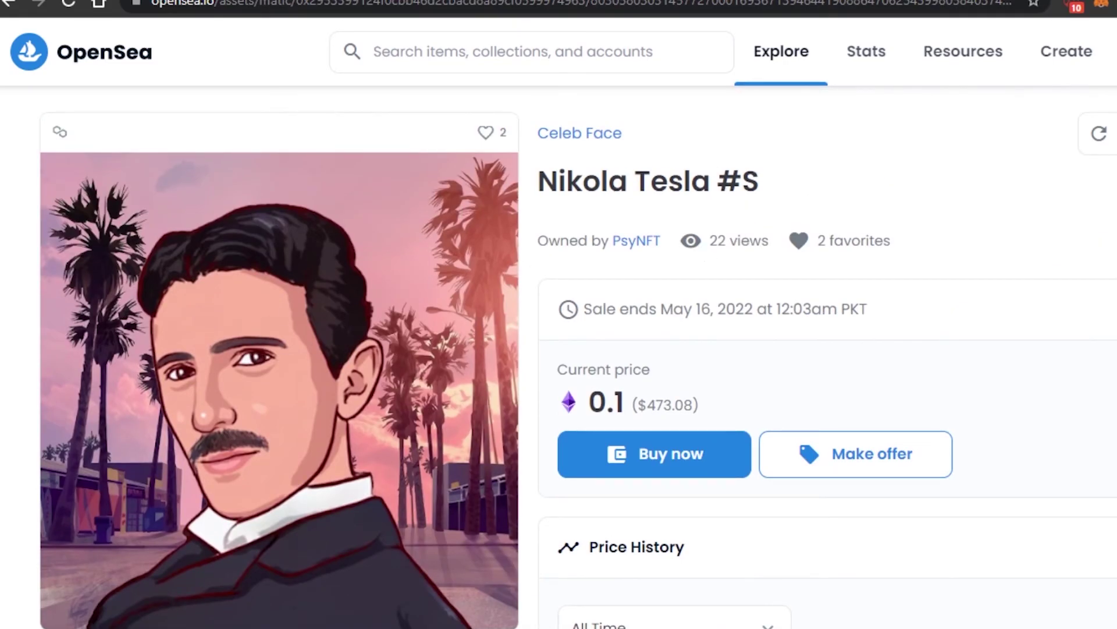
scroll(559, 349, "down", 12)
scroll(559, 350, "up", 12)
scroll(199, 369, "down", 4)
scroll(200, 369, "up", 3)
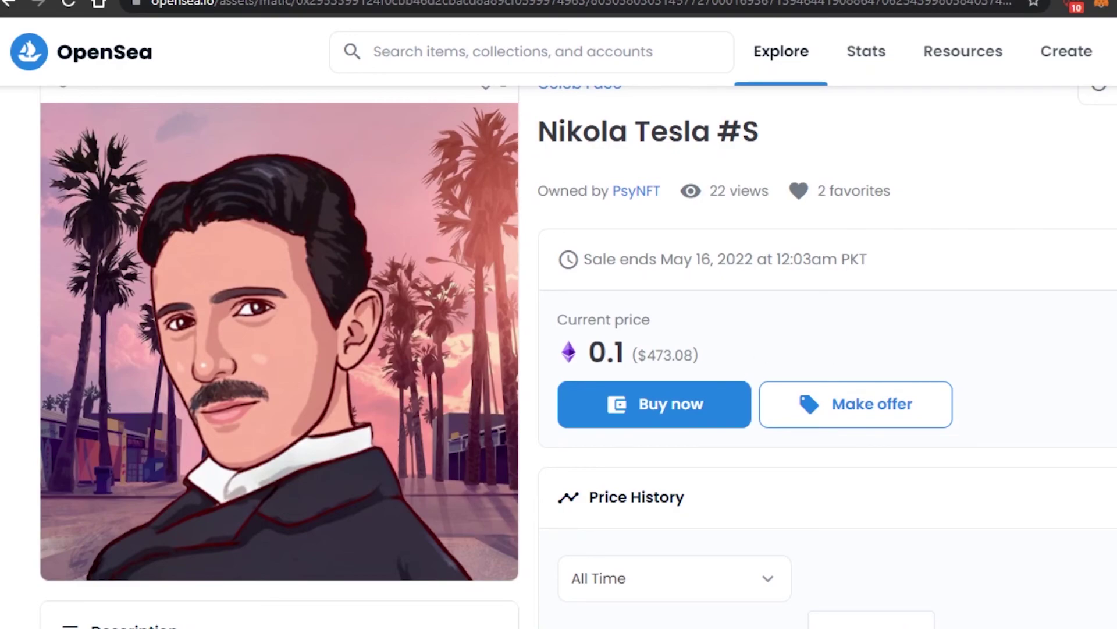
scroll(898, 243, "up", 1)
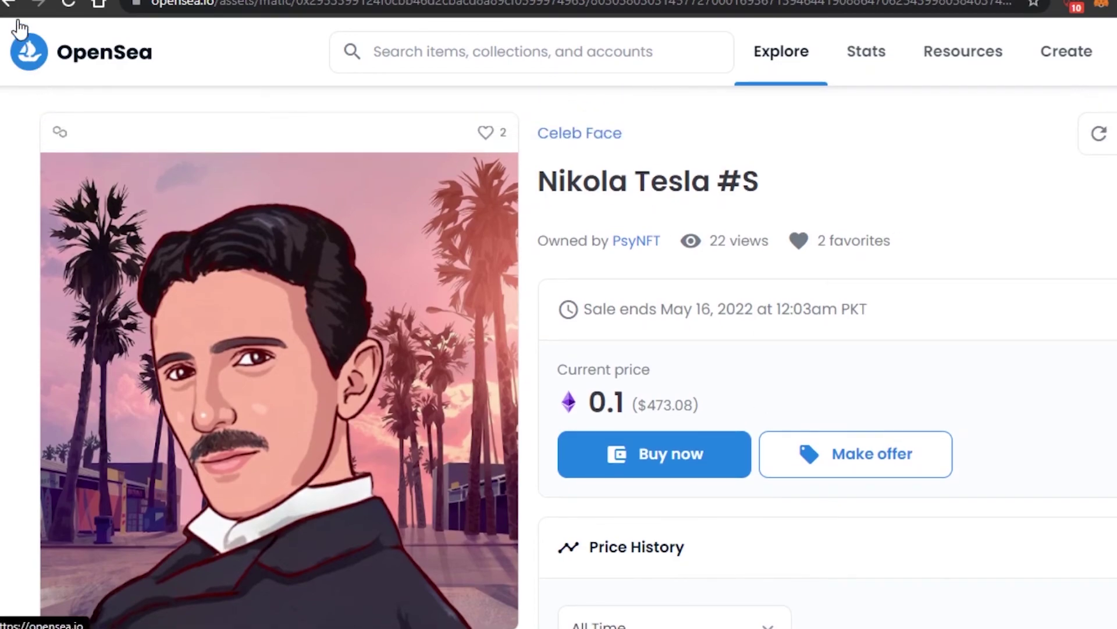
left_click(7, 5)
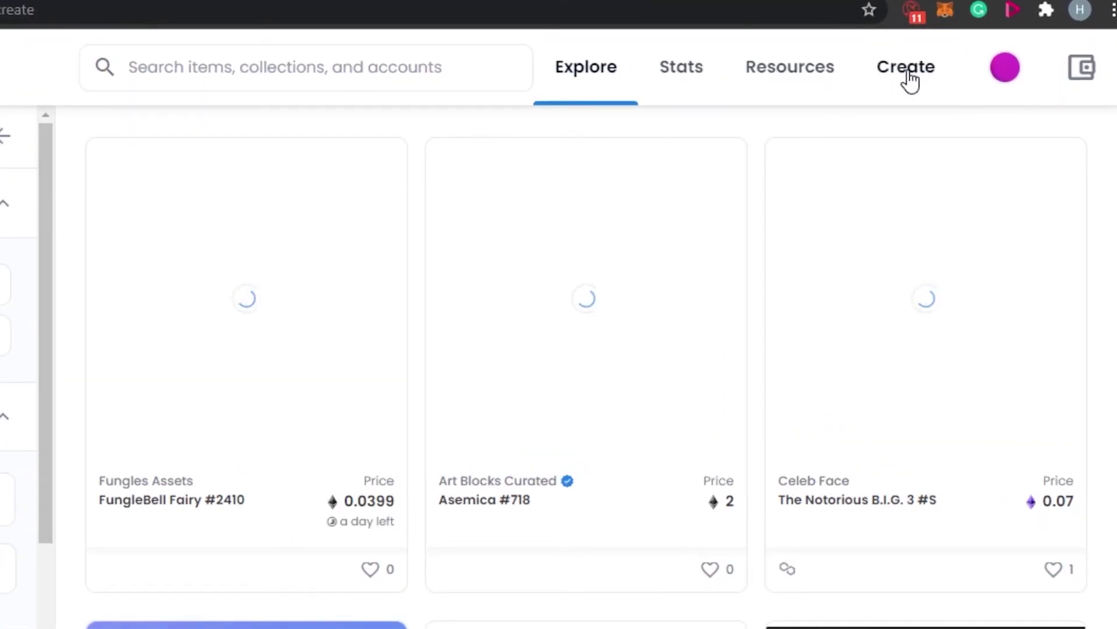
Step: Open the empty Create new item form (supply 1, Ethereum) and look through its fields
left_click(910, 80)
mouse_move(1057, 88)
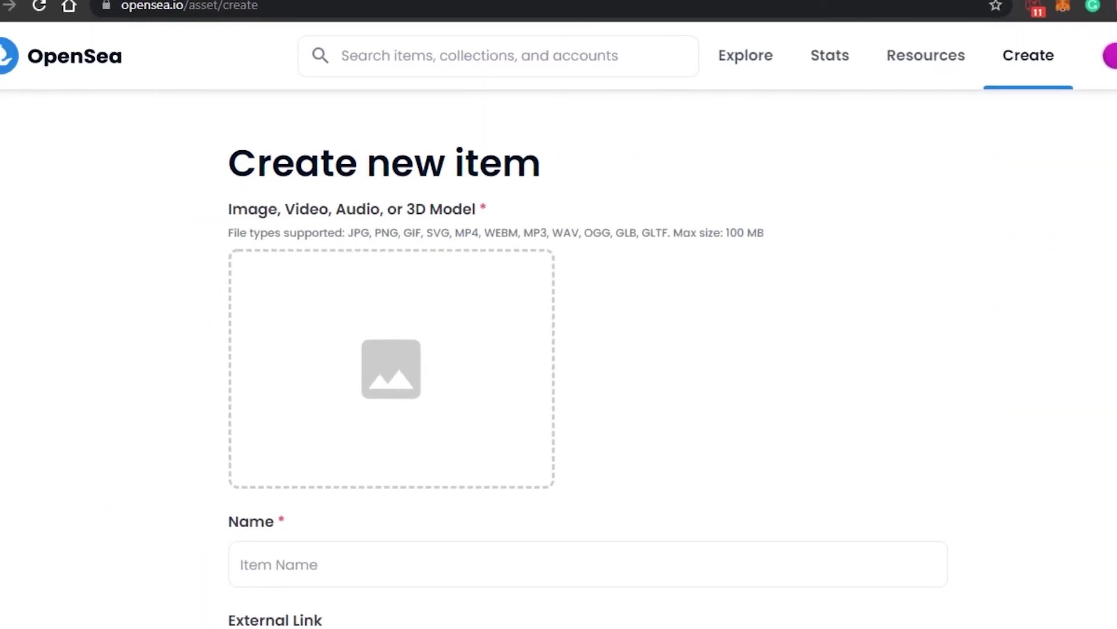
scroll(559, 349, "down", 7)
scroll(559, 350, "up", 5)
scroll(558, 349, "down", 10)
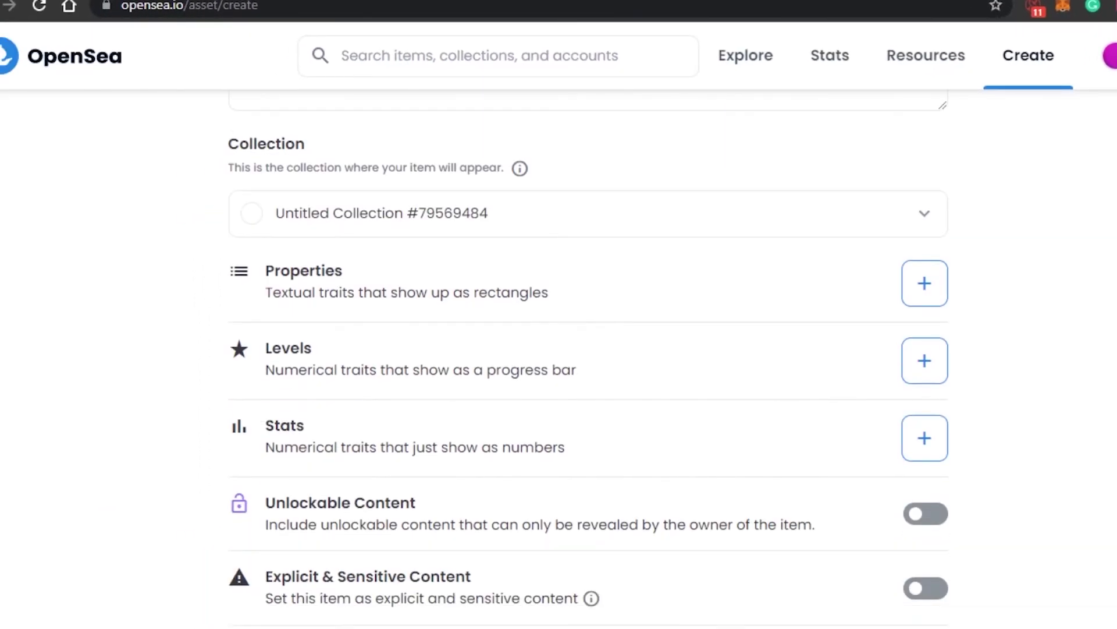
scroll(588, 357, "down", 6)
scroll(588, 356, "up", 15)
scroll(588, 357, "down", 15)
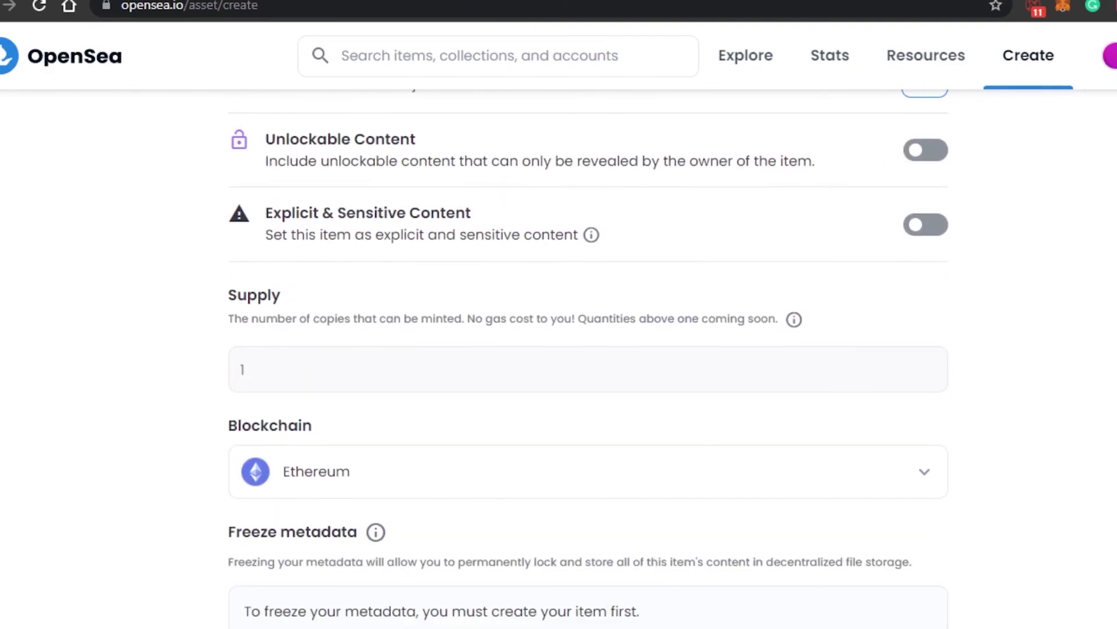
scroll(423, 203, "down", 3)
scroll(423, 202, "up", 15)
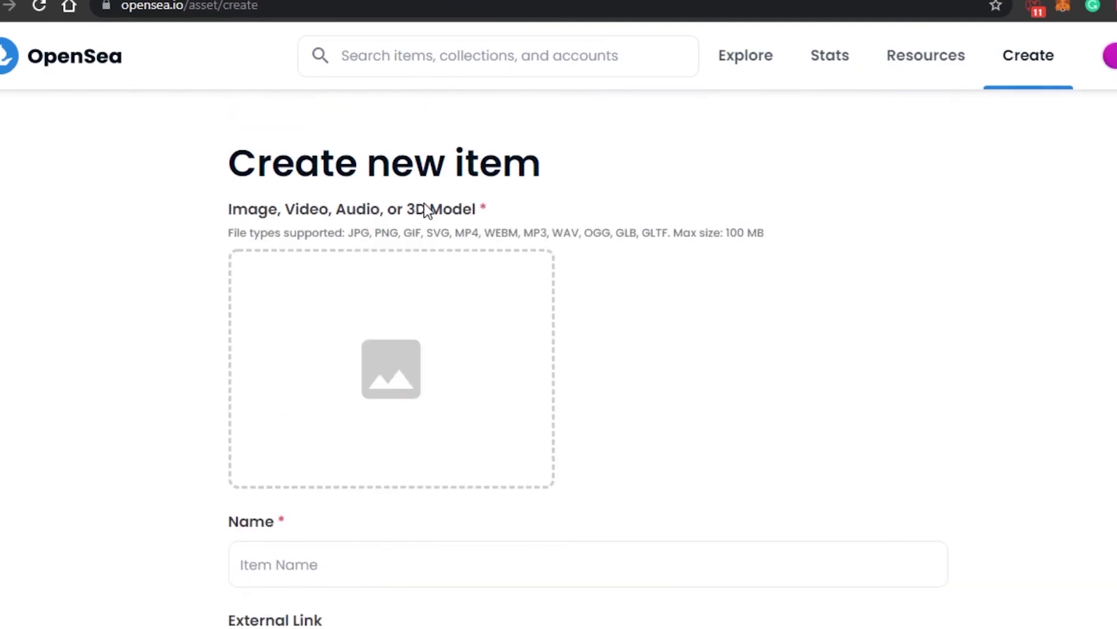
Step: Go to the opensea.io home page via the logo and browse the Discover, collect, and sell banner
left_click(26, 63)
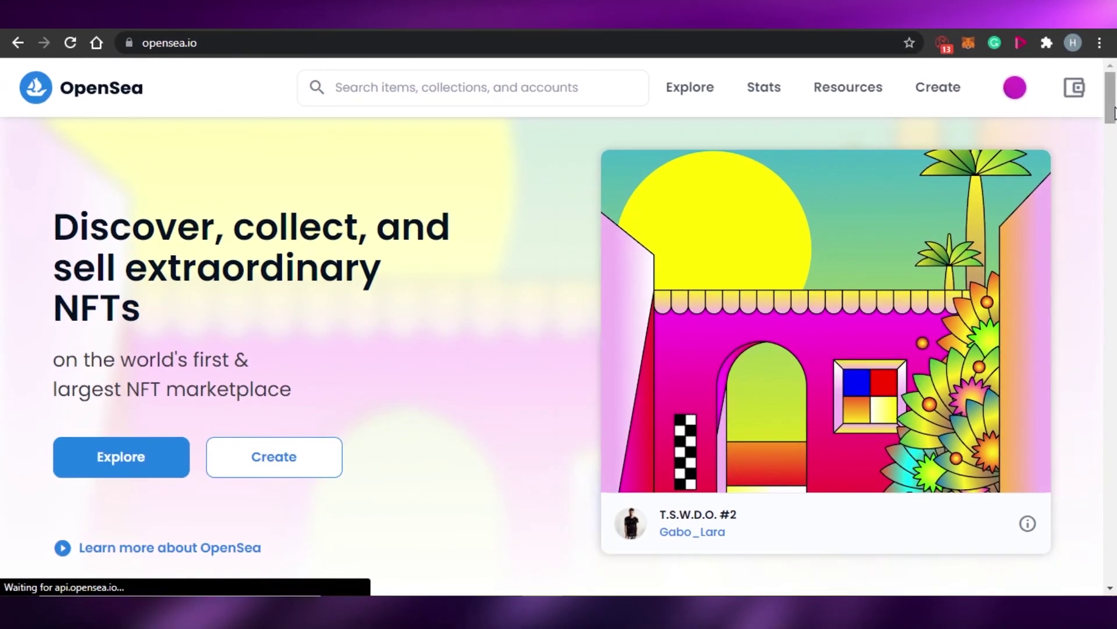
scroll(1114, 314, "down", 10)
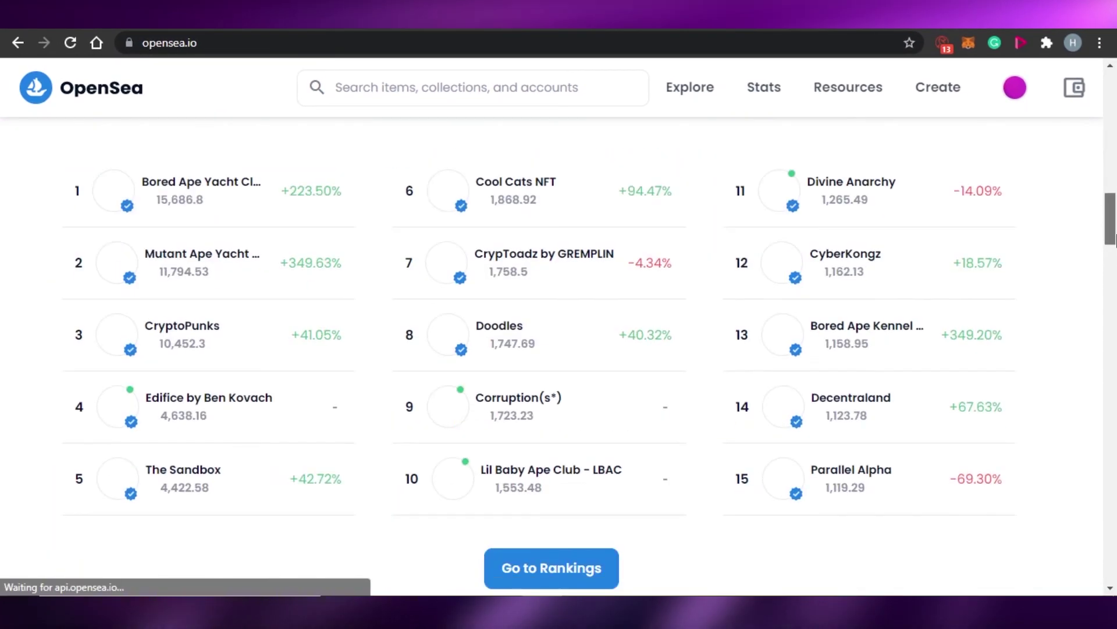
scroll(1115, 314, "up", 10)
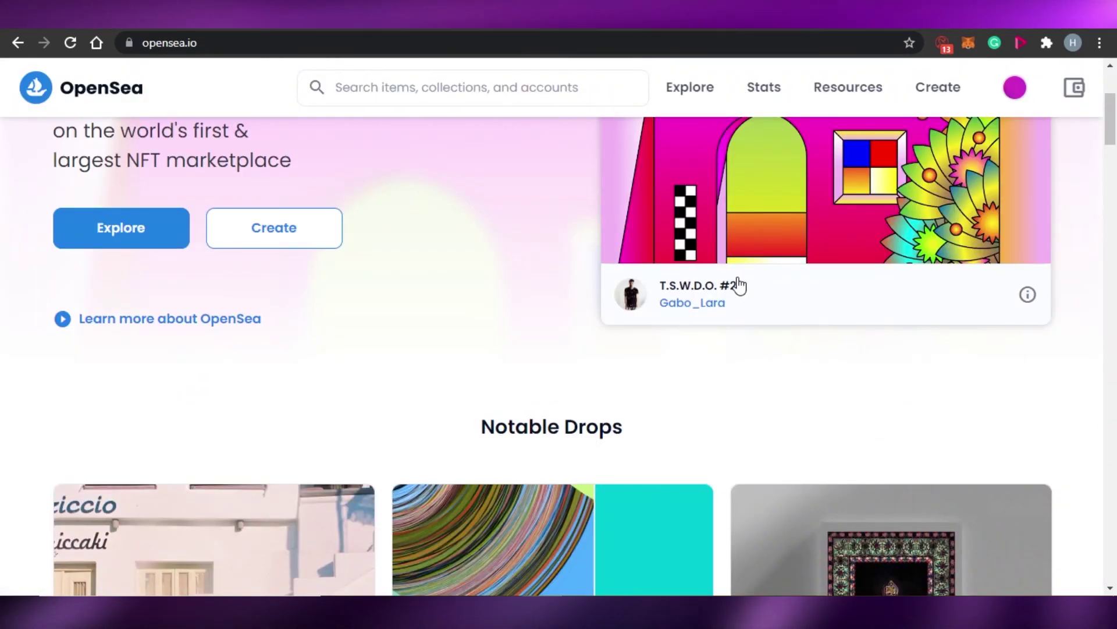
scroll(1114, 183, "up", 4)
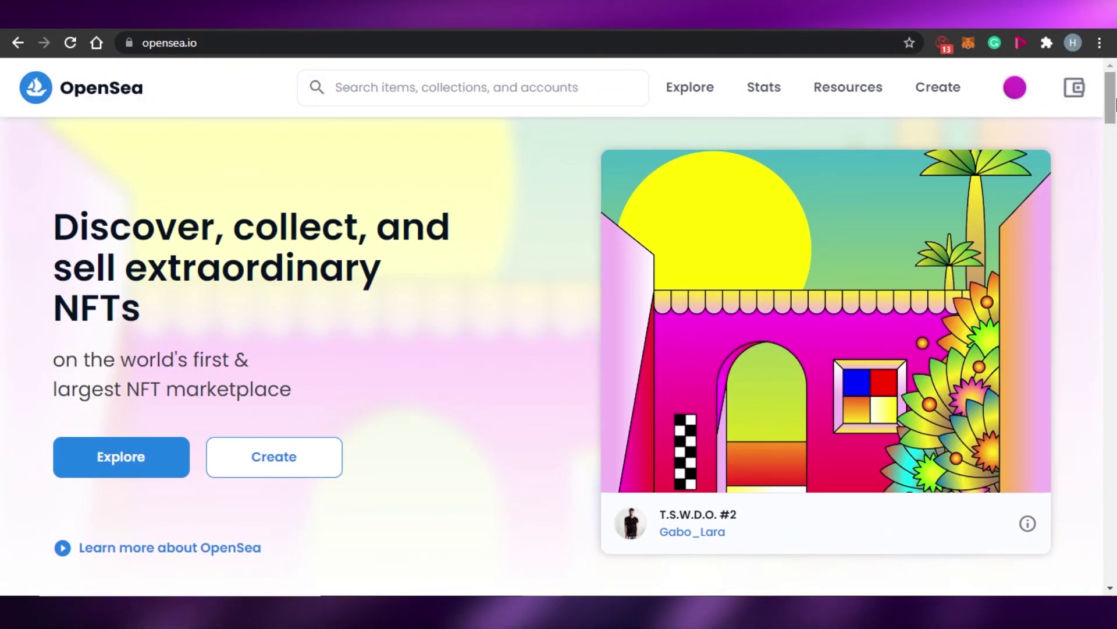
mouse_move(1111, 102)
left_mouse_down()
mouse_move(1115, 355)
mouse_move(1115, 103)
left_mouse_up()
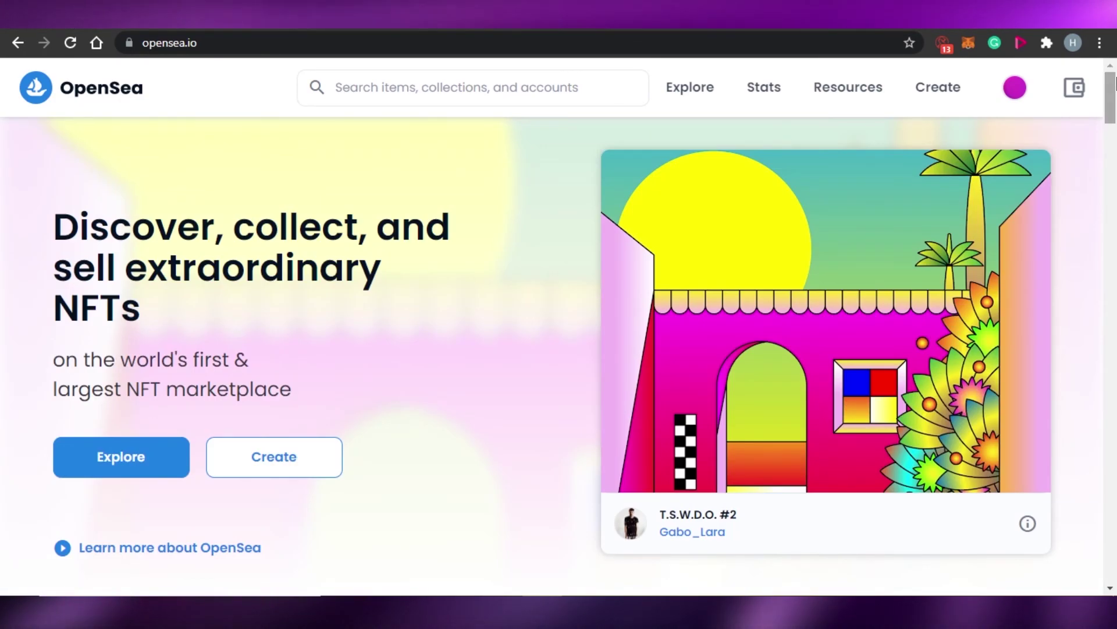